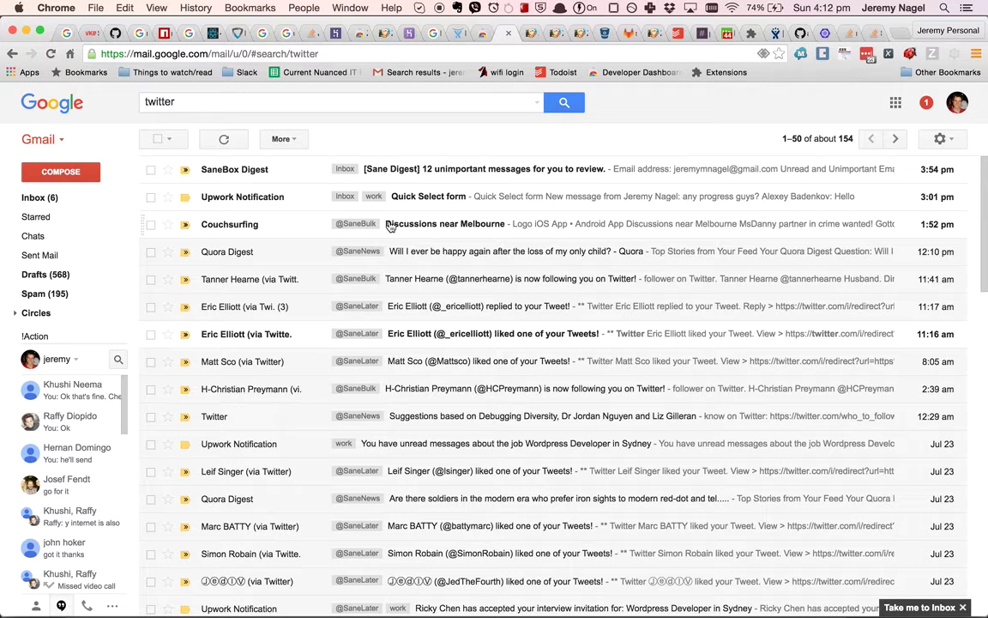
mouse_move(31, 310)
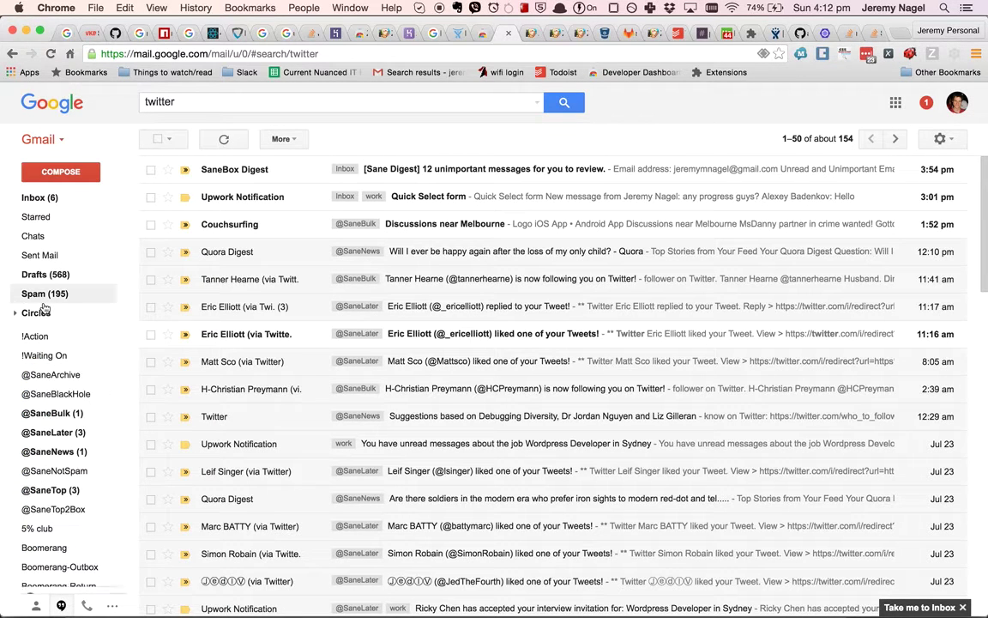
click(58, 453)
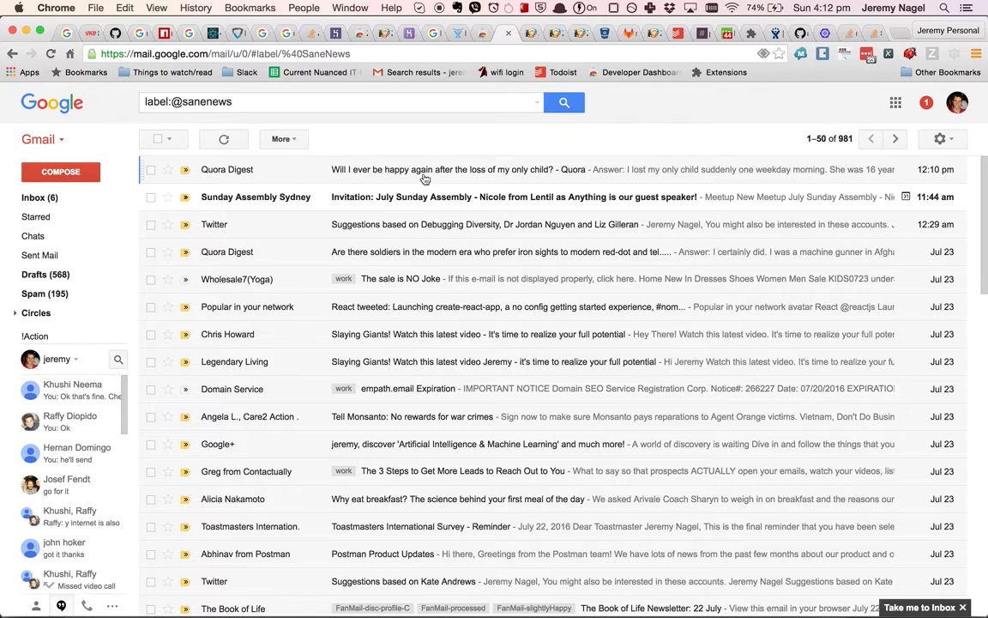
click(404, 312)
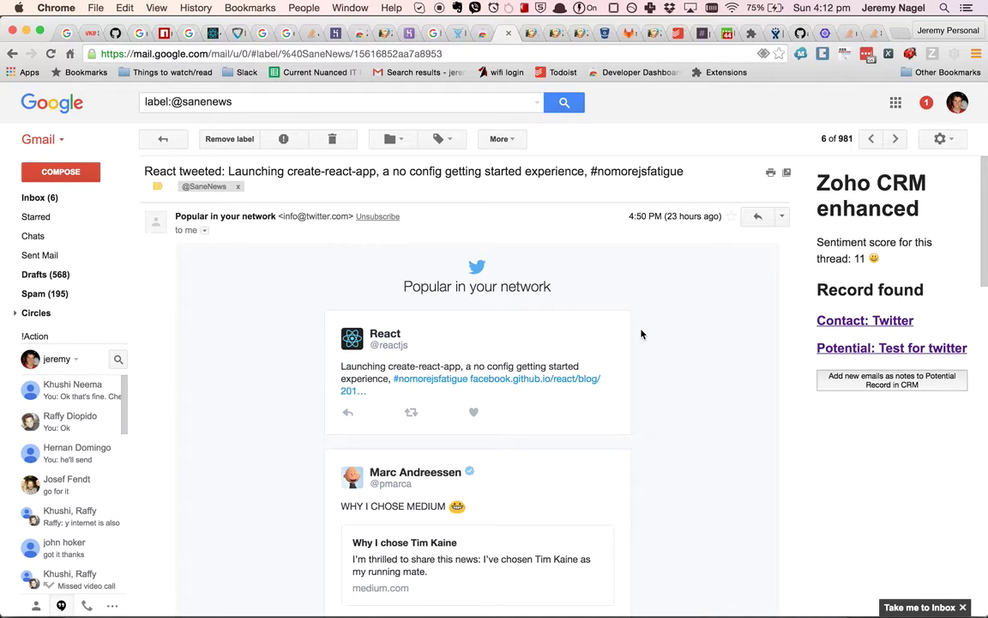
scroll(635, 333, down, 1)
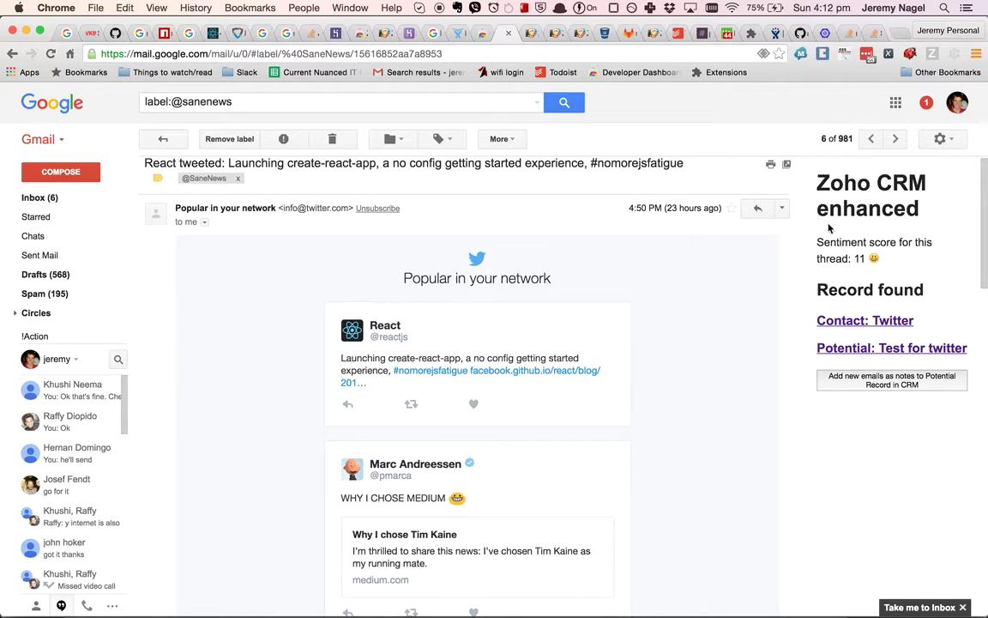
click(838, 383)
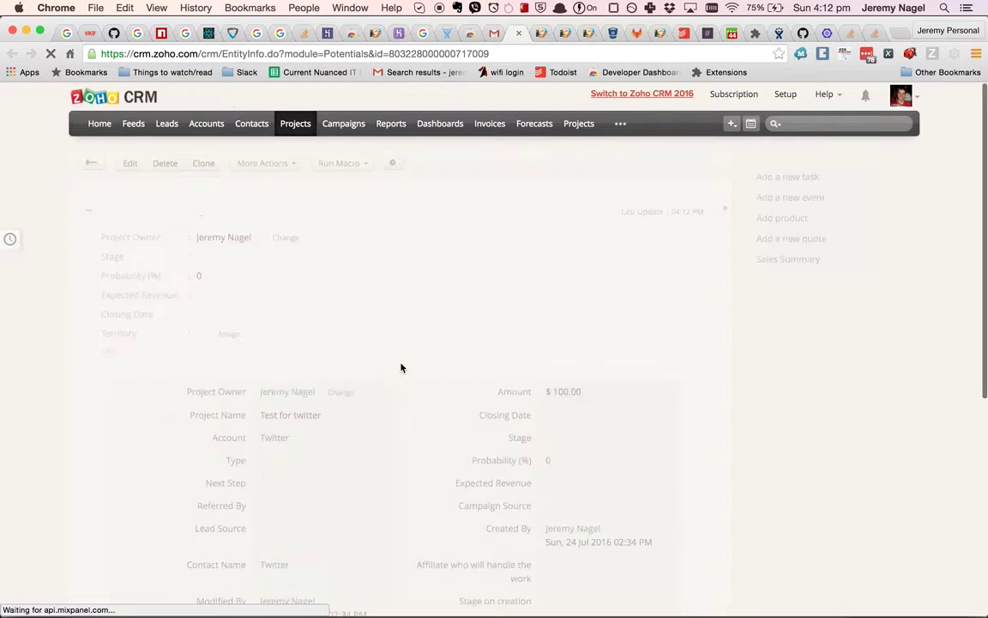
Expand the React tweeted email note on the Test for twitter record to its full thread text.
scroll(401, 367, down, 10)
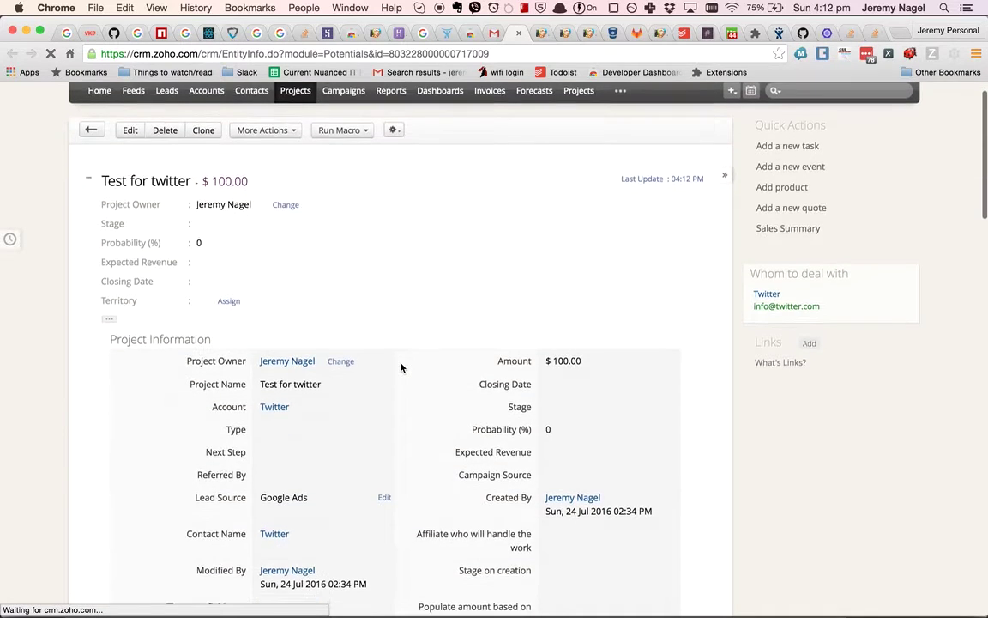
scroll(400, 367, up, 3)
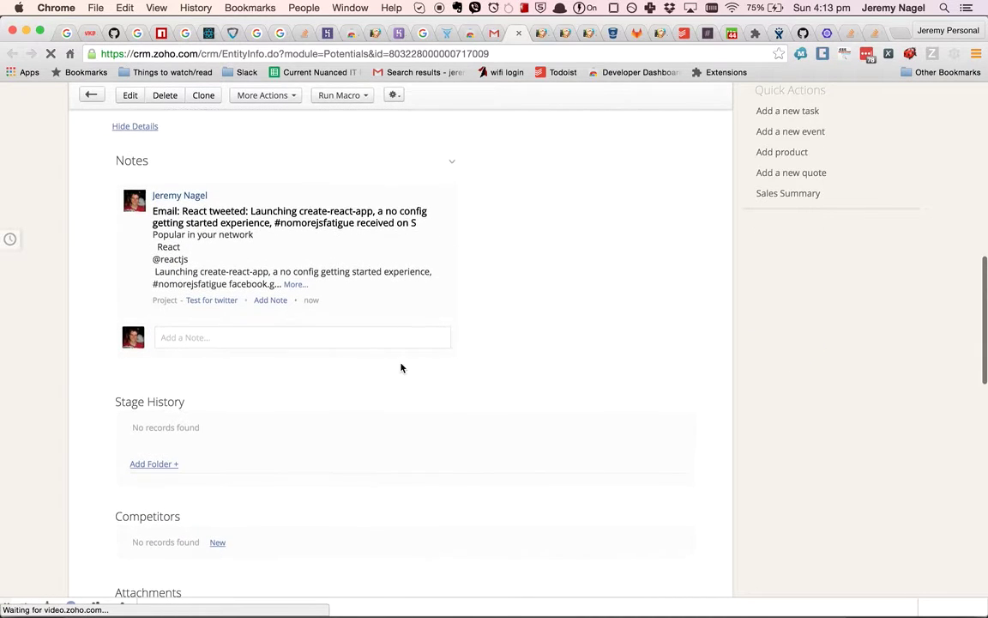
click(295, 284)
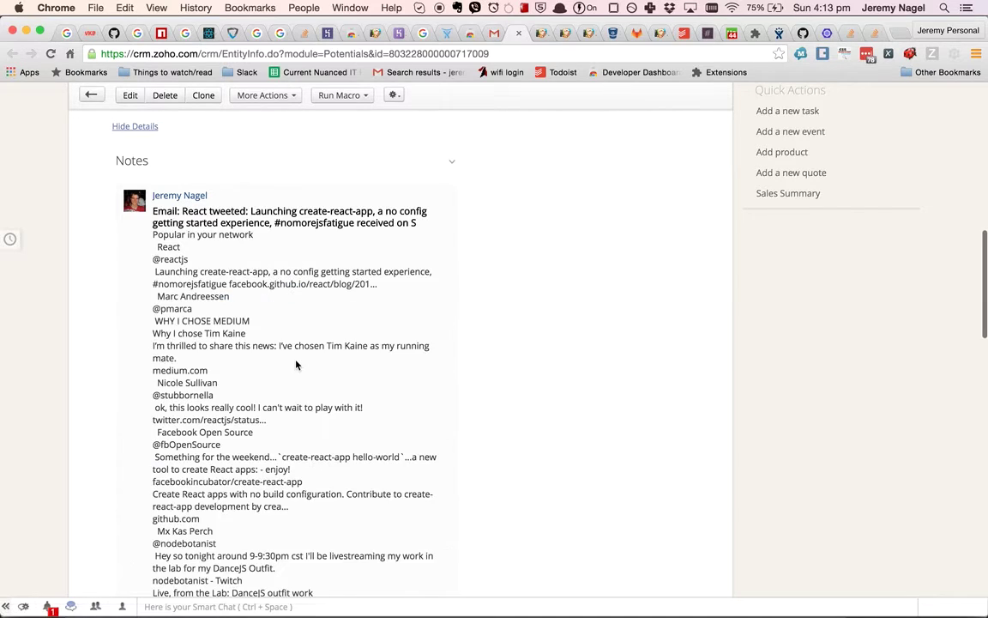
scroll(296, 364, down, 5)
scroll(296, 364, up, 5)
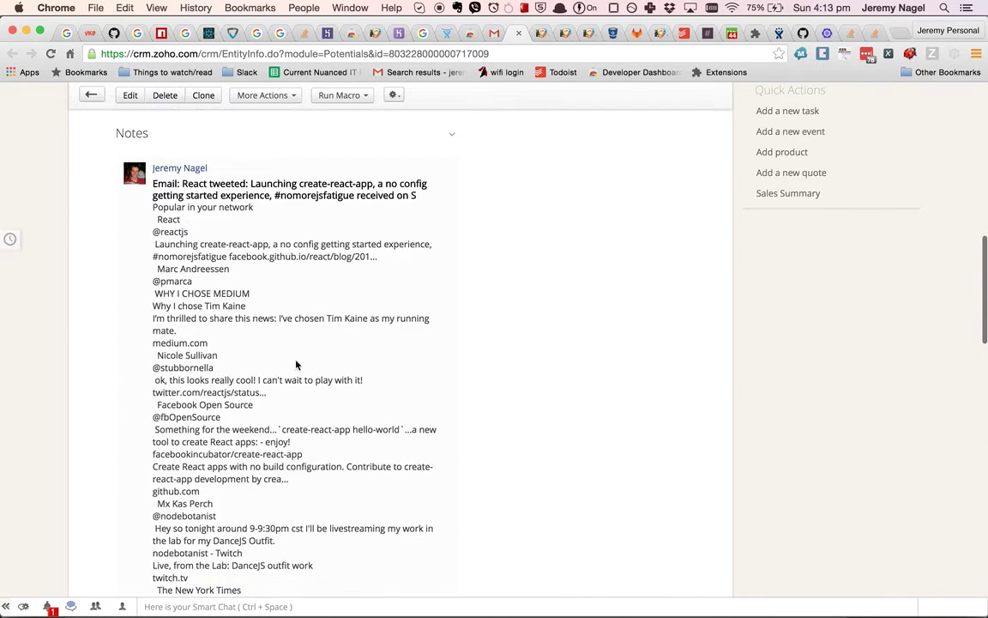
click(494, 32)
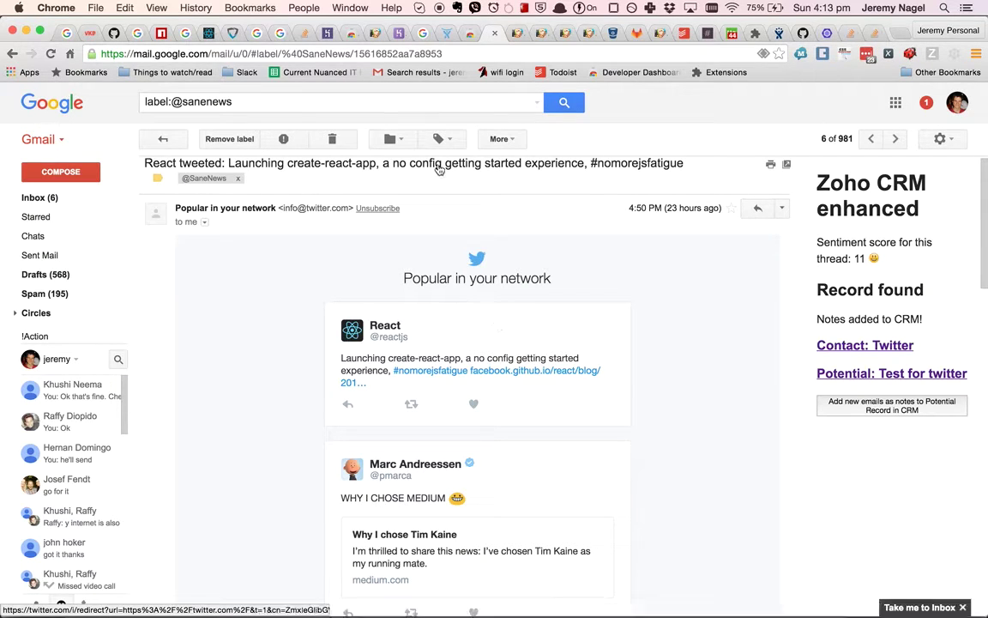
click(164, 137)
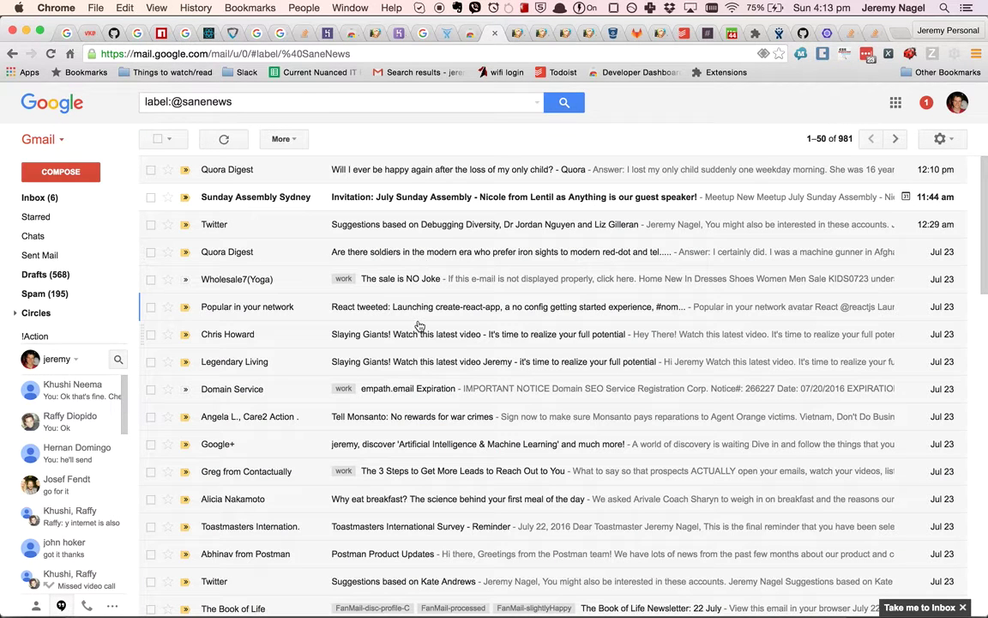
click(418, 389)
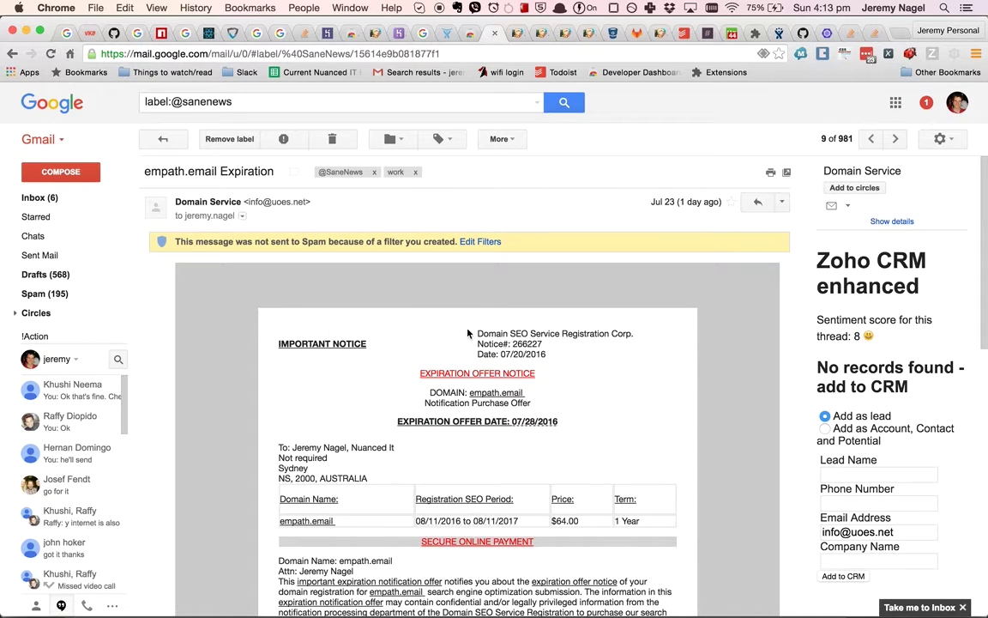
click(163, 138)
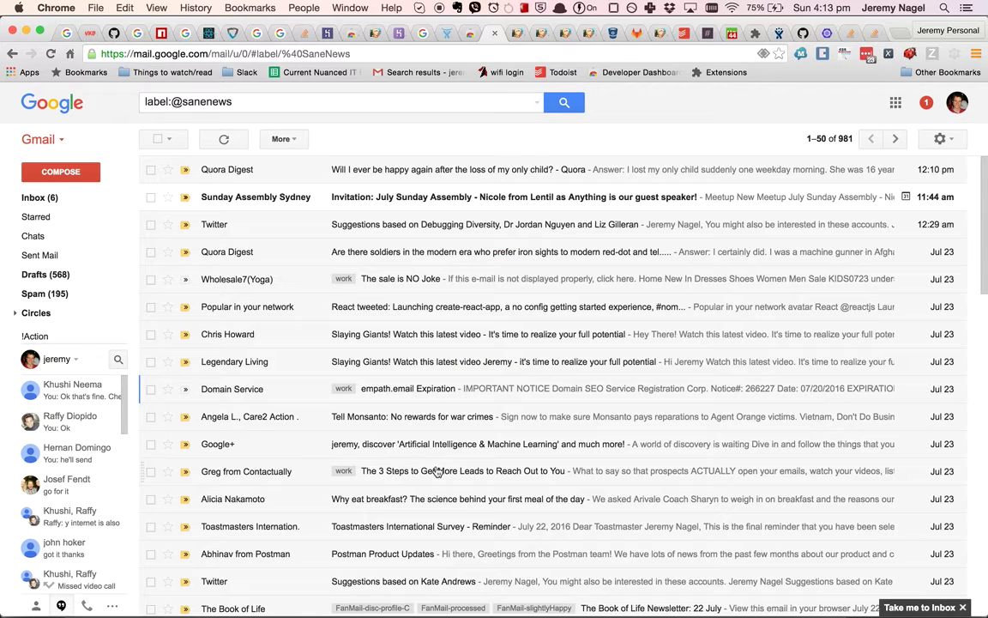
Open the Why eat breakfast? email and enter the lead's full name in the sidebar's Add as lead form.
click(434, 497)
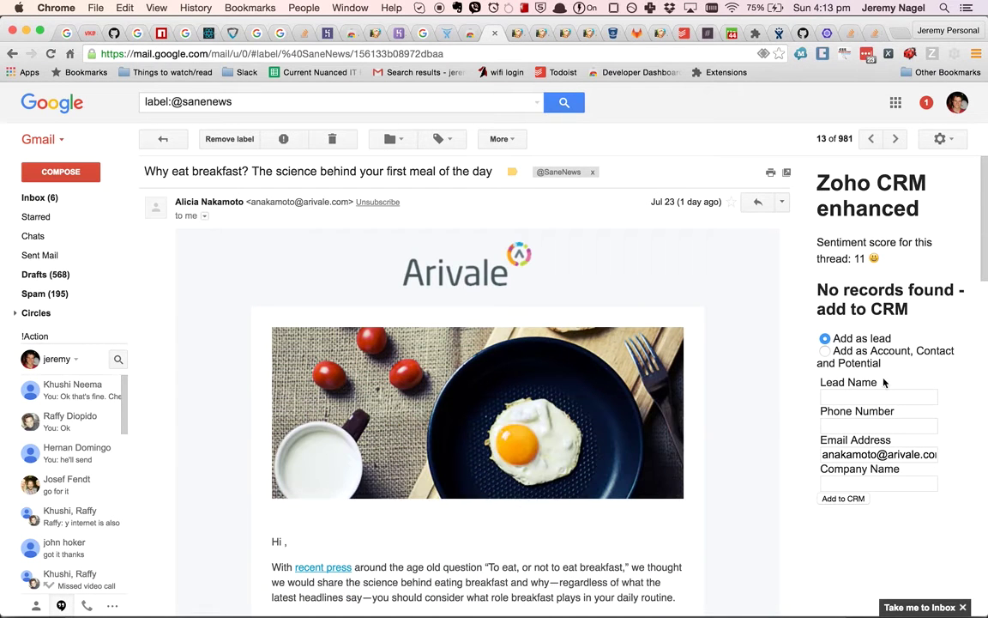
click(847, 395)
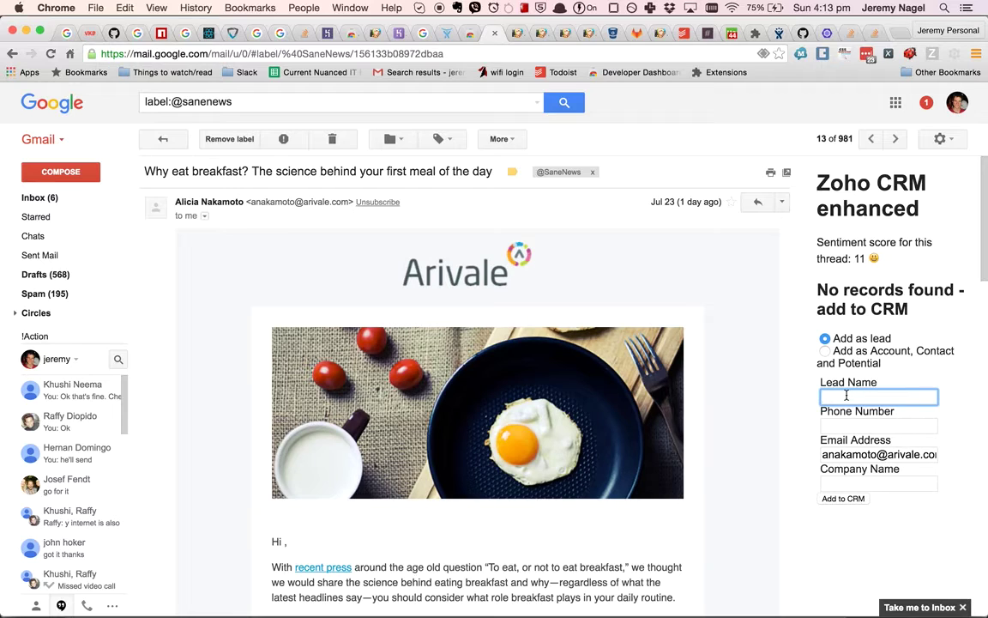
key(Tab)
key(Tab)
key(Tab)
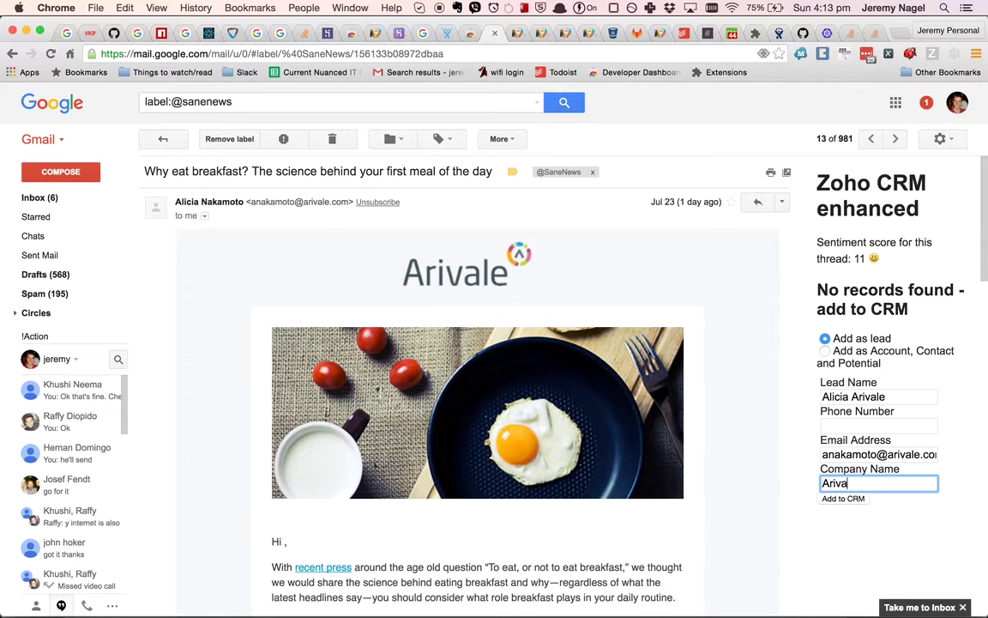
Add the lead to Zoho CRM and review its new record showing company Arivale.
click(862, 499)
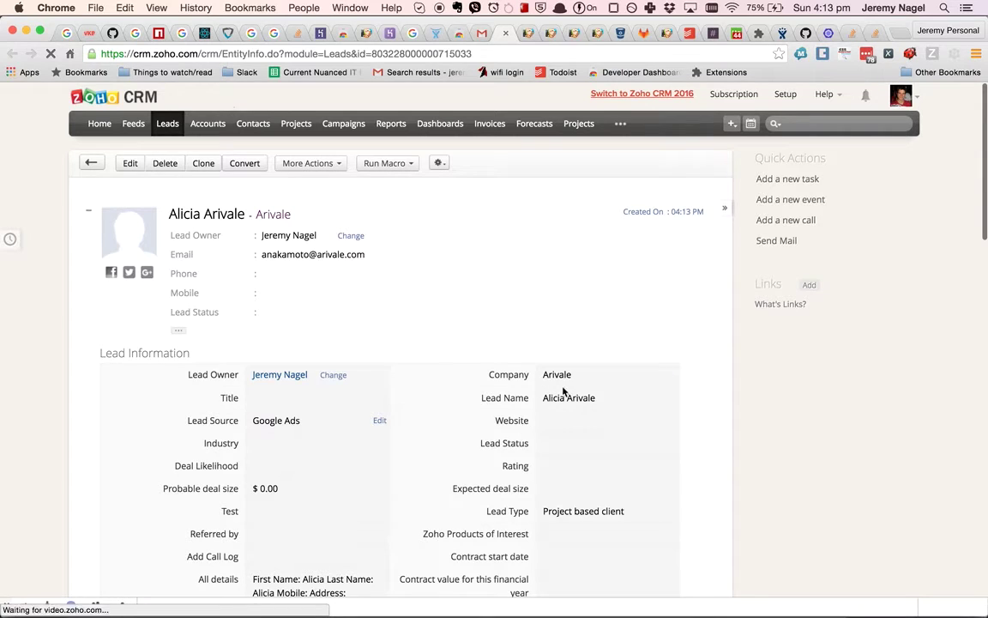
scroll(420, 521, down, 2)
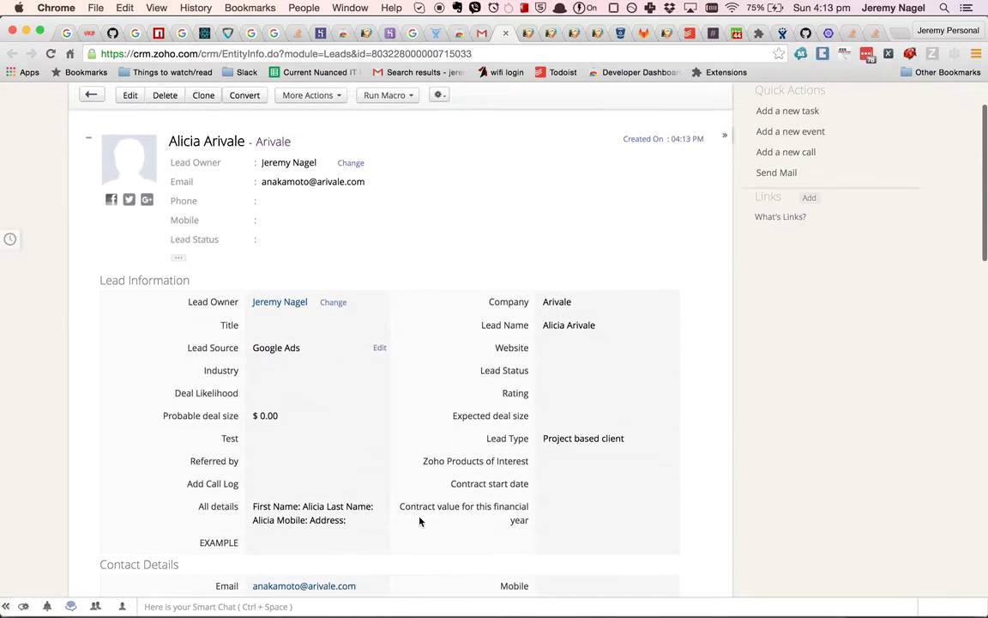
scroll(296, 485, down, 1)
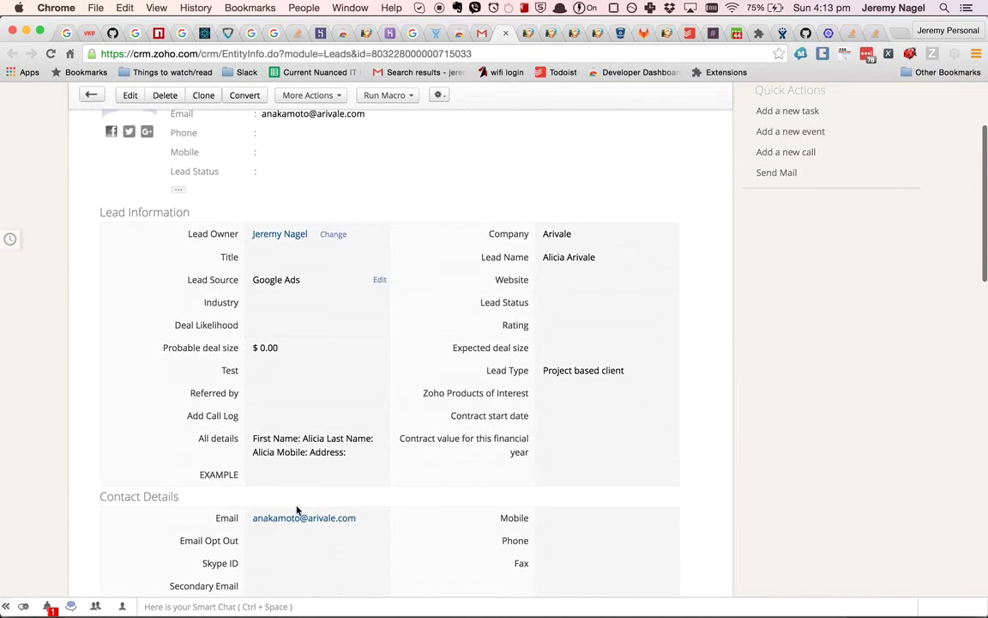
Reload Gmail on the breakfast email, save its thread as notes on the Arivale lead, and switch to the lead.
click(481, 33)
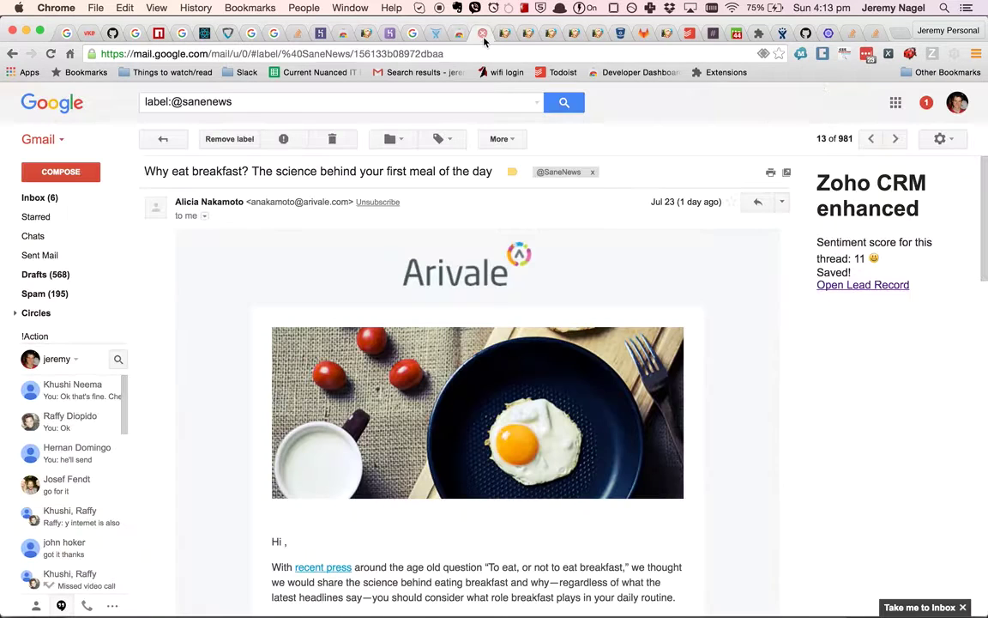
click(51, 53)
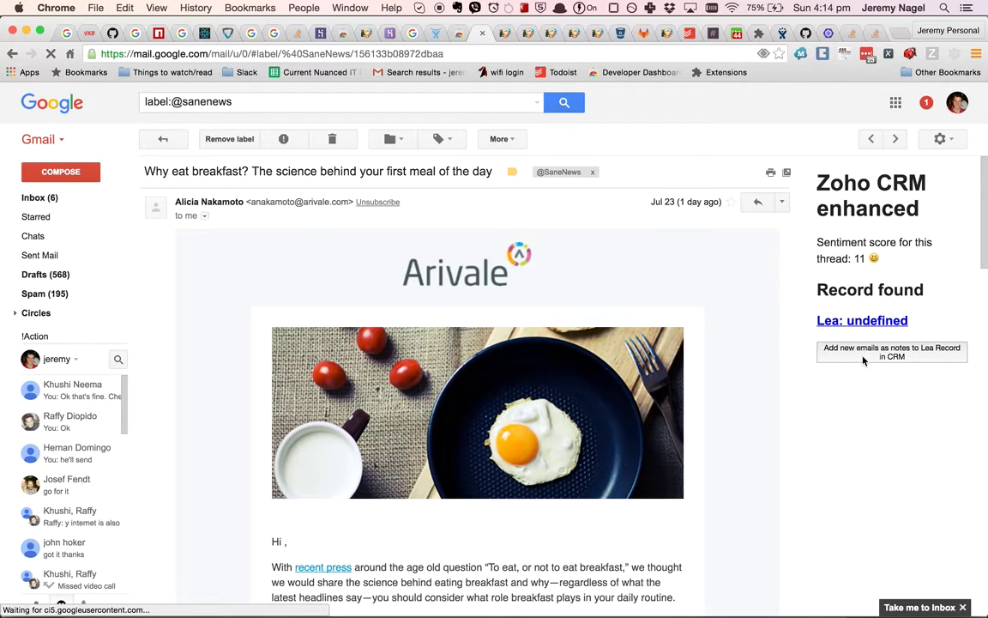
click(845, 355)
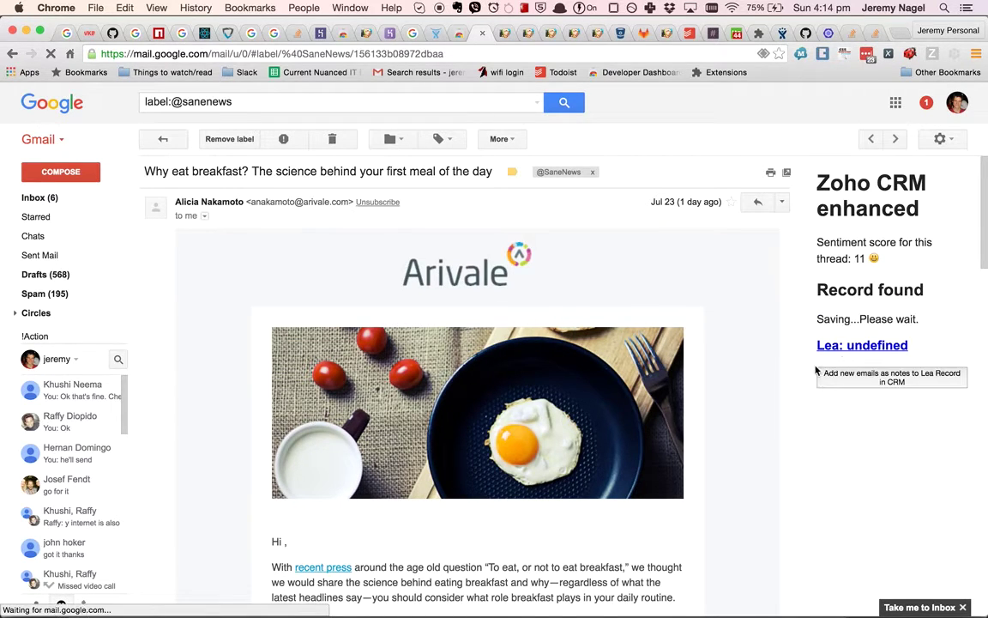
click(496, 36)
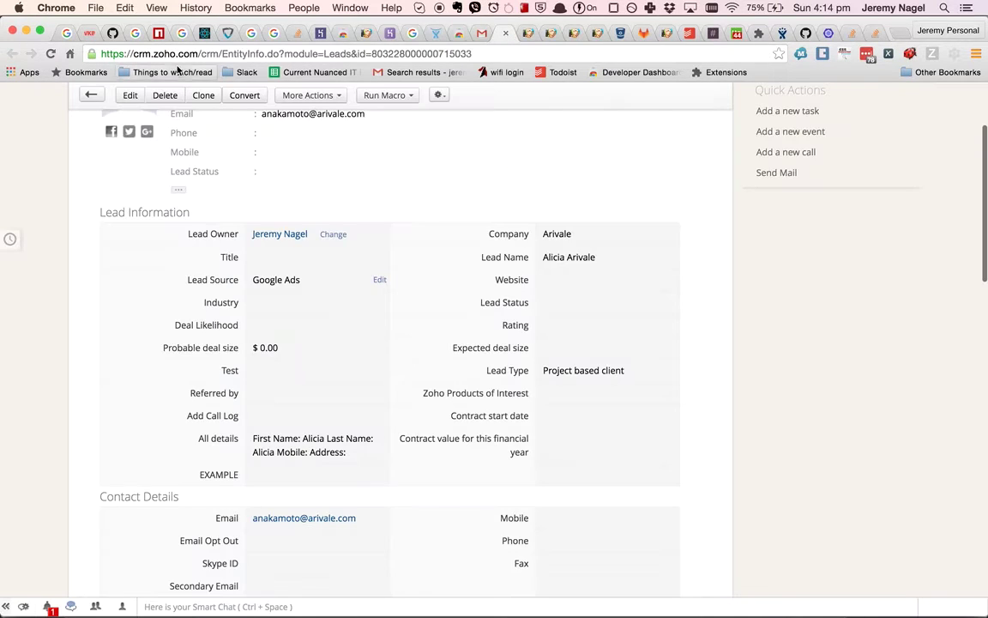
click(51, 54)
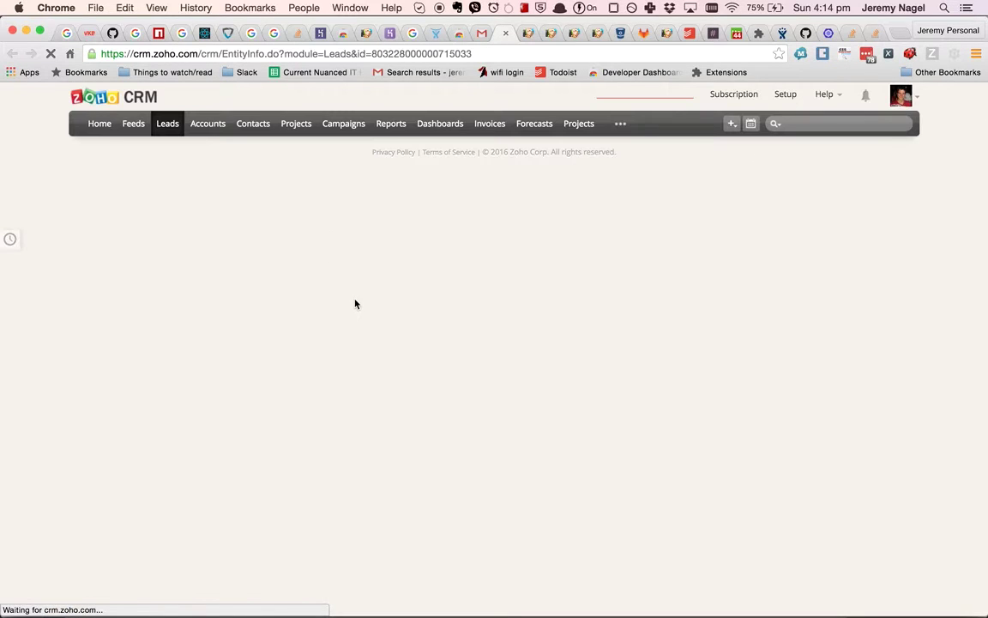
scroll(356, 304, down, 5)
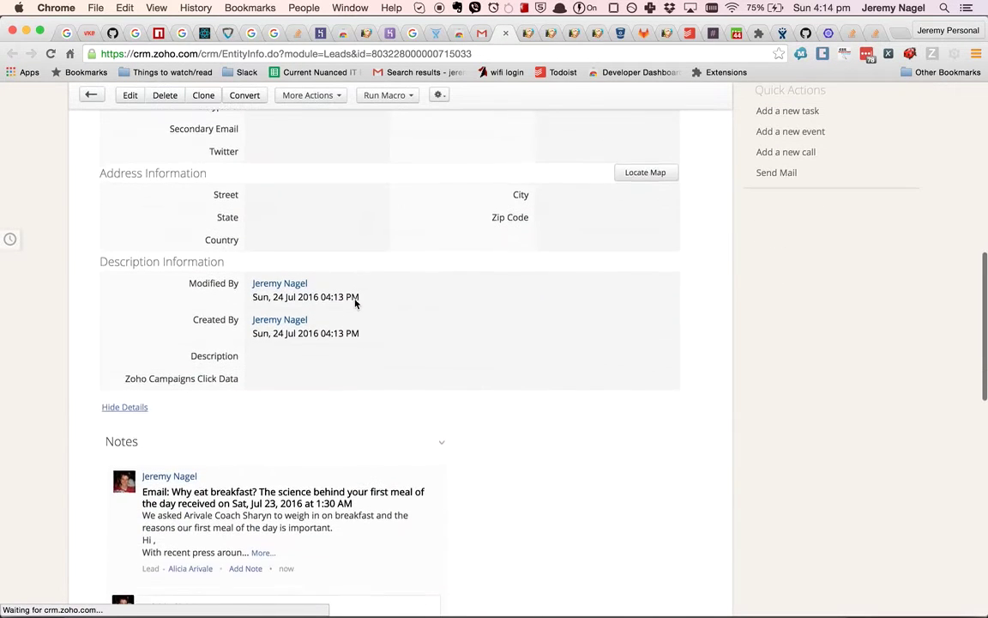
scroll(356, 304, down, 2)
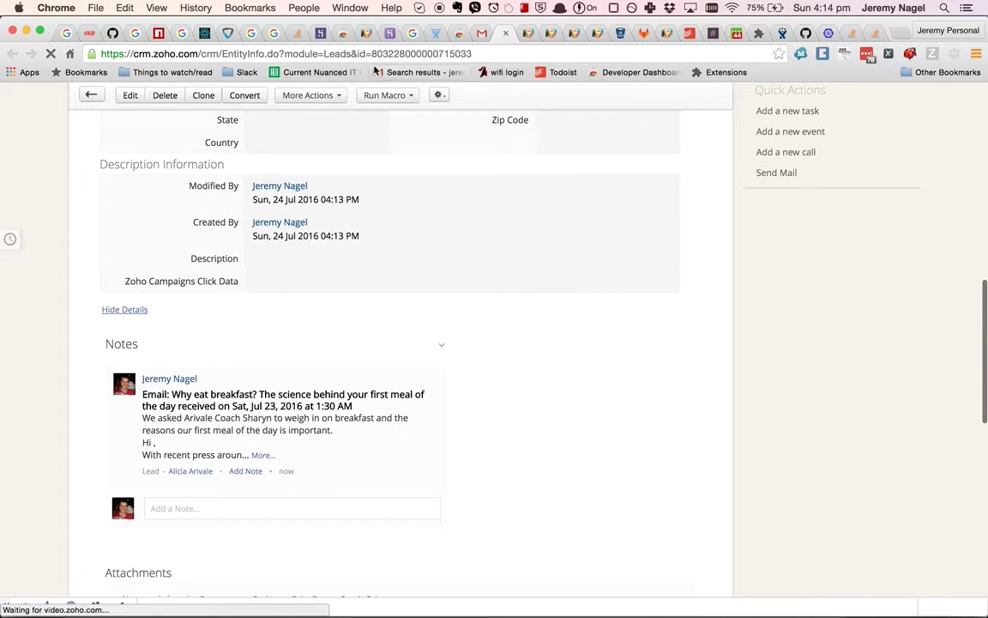
click(477, 33)
click(161, 139)
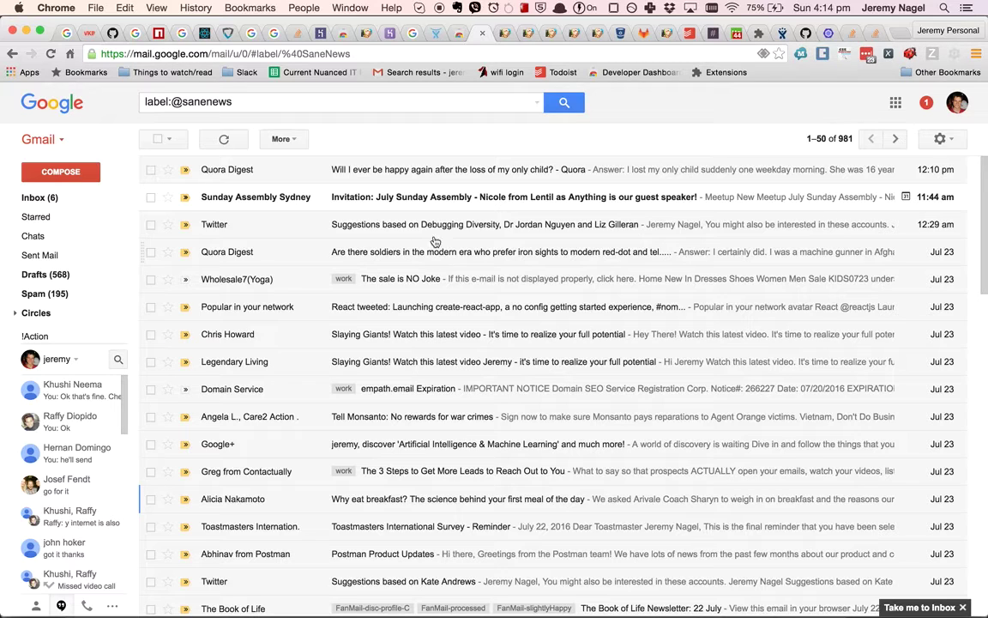
Check the Postman Product Updates email's sentiment score of 27 with no CRM record.
click(421, 563)
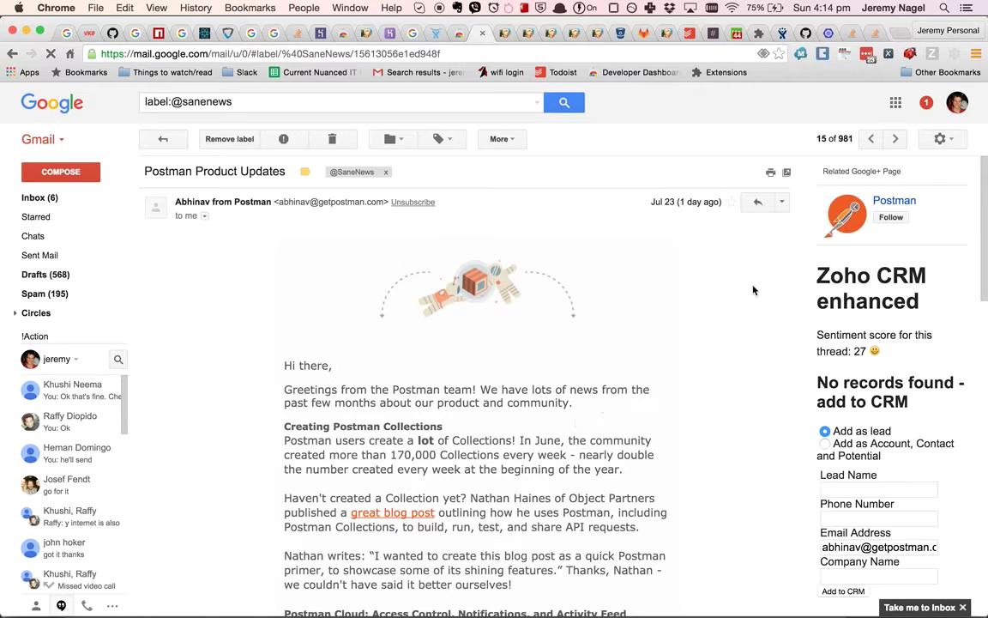
double_click(860, 351)
click(853, 340)
scroll(485, 415, down, 10)
scroll(484, 415, down, 3)
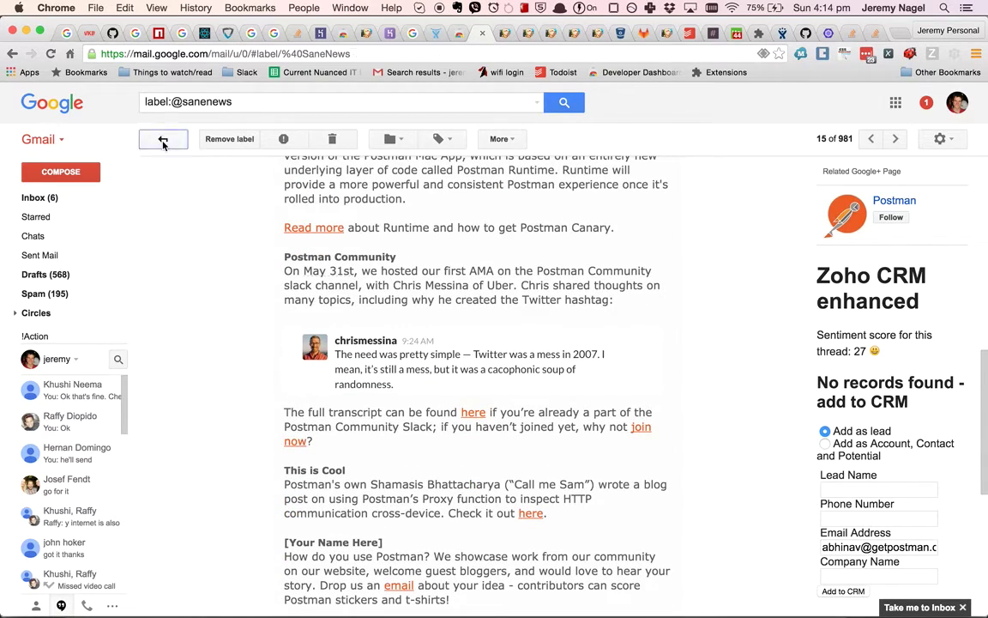
click(163, 141)
Check the Quora Digest email's sentiment score of -17 and its matching Quora lead.
scroll(474, 535, down, 2)
scroll(474, 534, down, 3)
scroll(474, 534, up, 4)
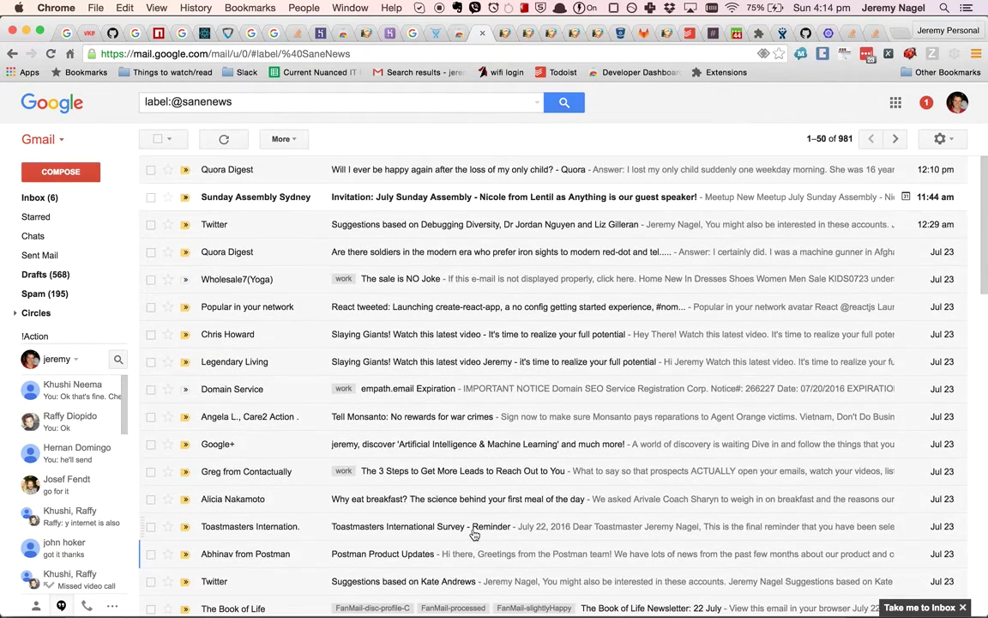
click(412, 167)
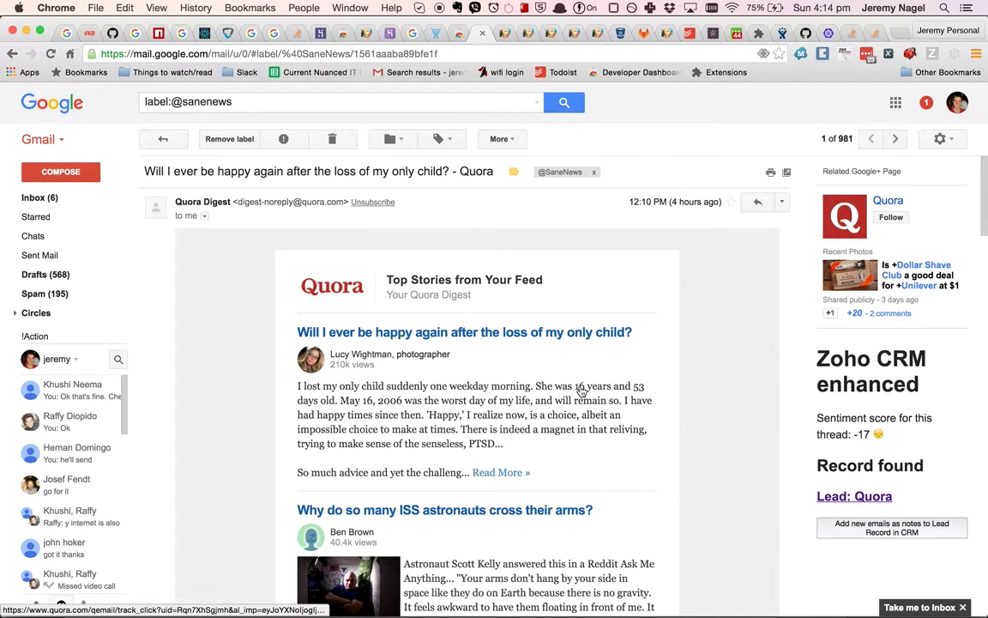
double_click(861, 434)
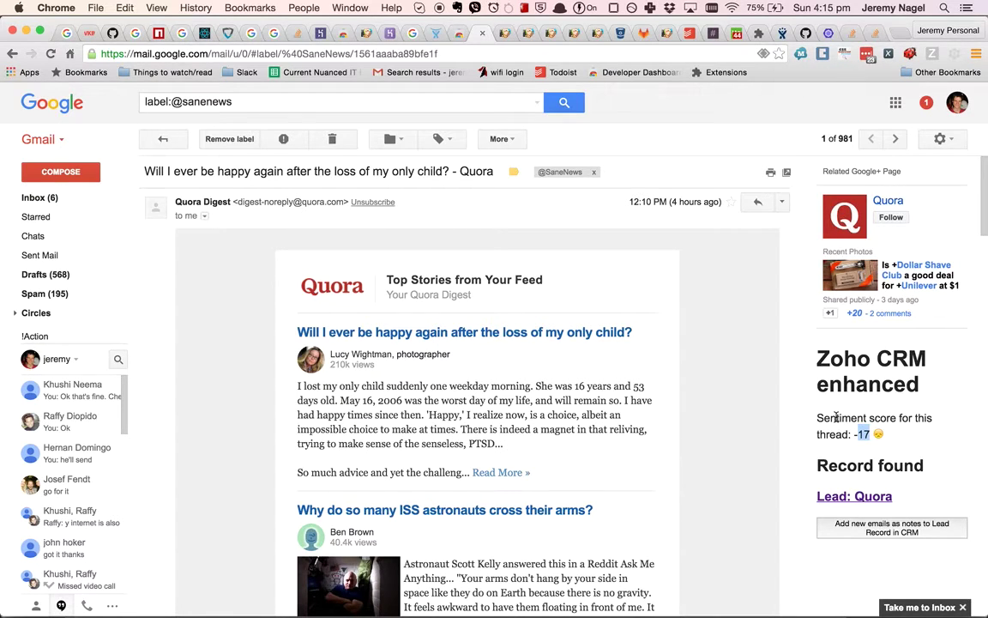
drag(836, 417, 815, 414)
click(820, 416)
Bring up the Arivale lead record in Zoho CRM and look it over from the top.
click(503, 33)
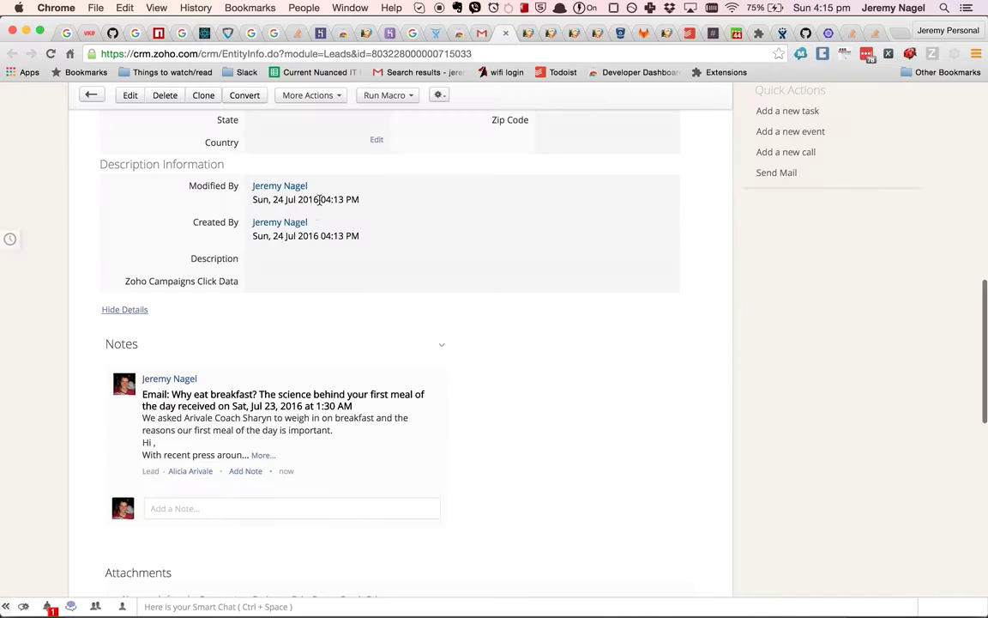
scroll(313, 213, up, 1)
scroll(313, 213, up, 10)
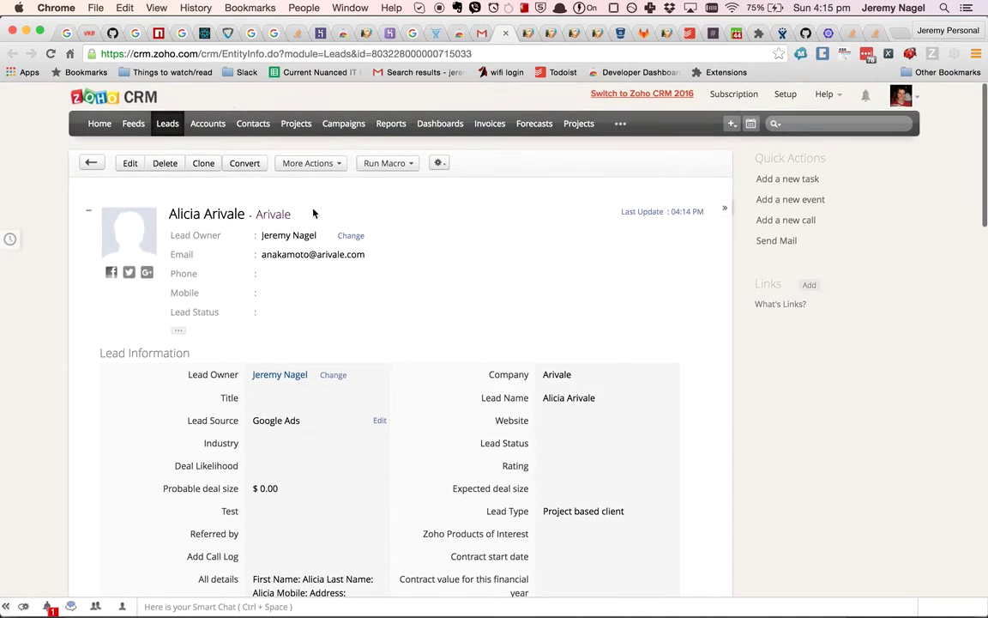
scroll(309, 365, down, 2)
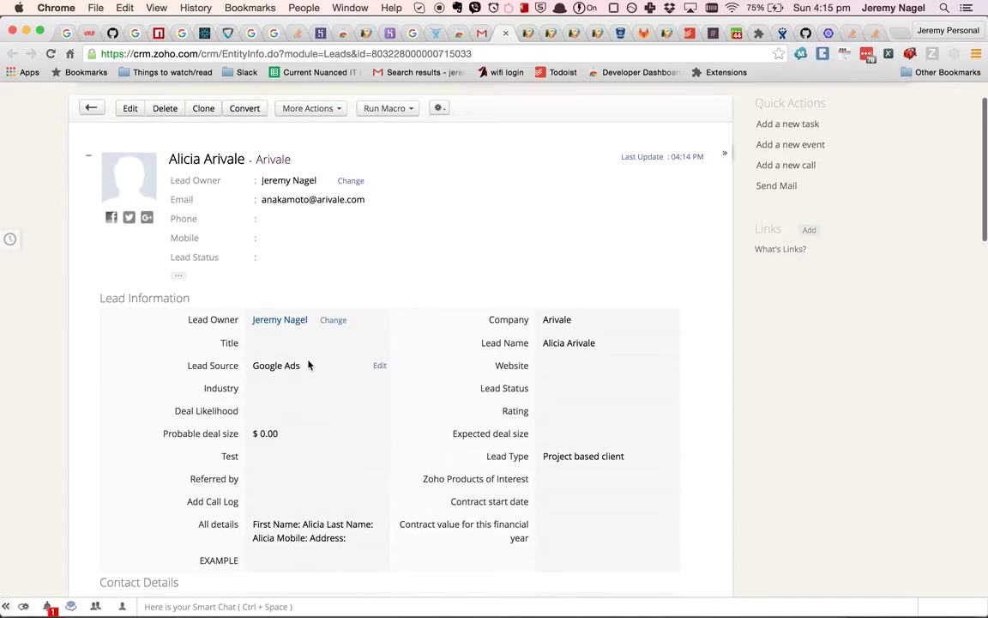
scroll(309, 365, down, 5)
scroll(309, 363, up, 8)
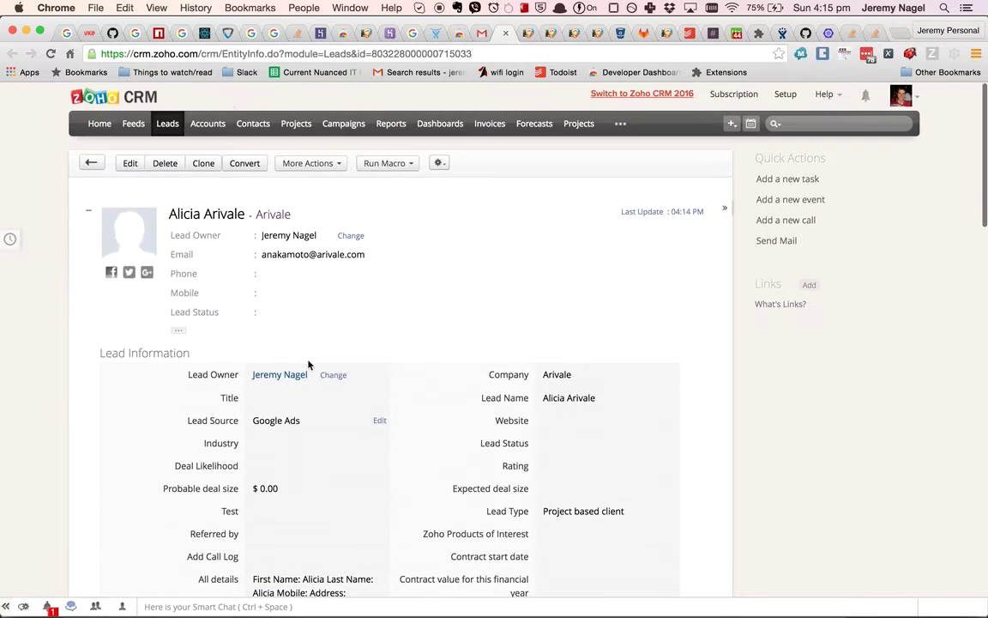
Open the first 'test' account from Accounts and scroll down to its Attachments.
click(206, 128)
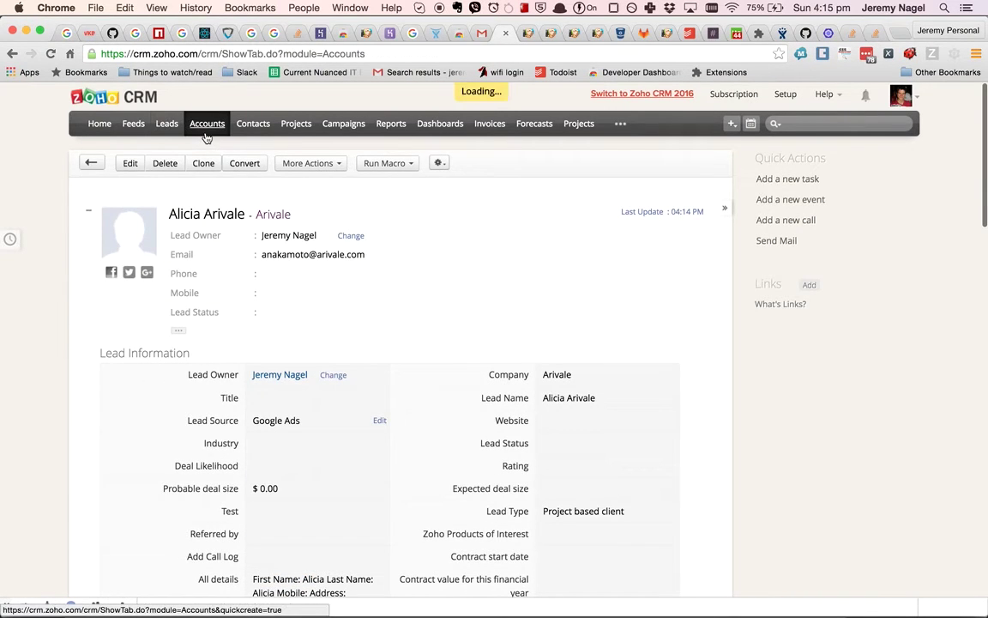
click(127, 237)
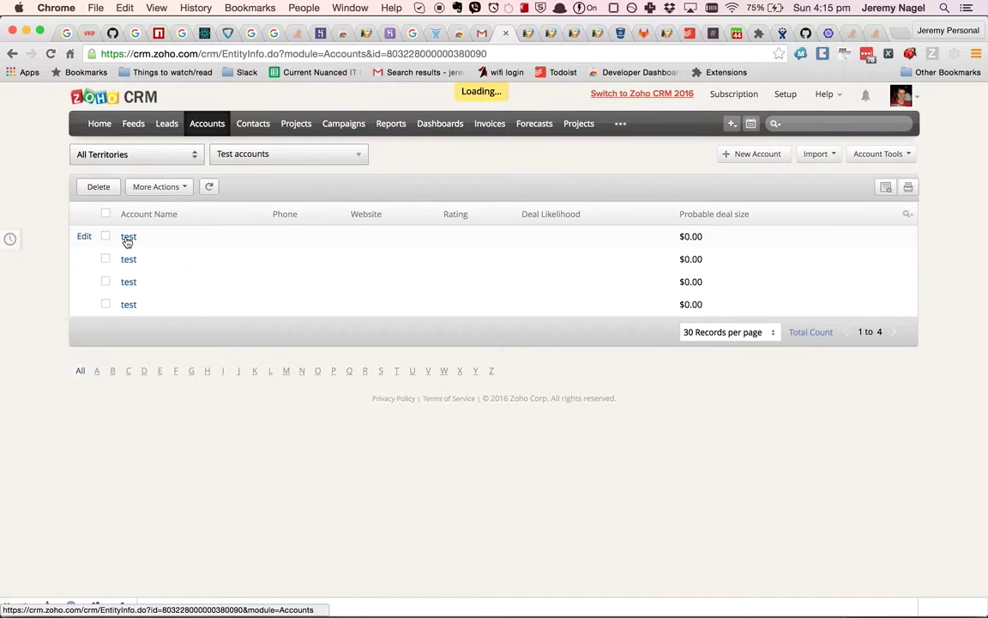
scroll(125, 240, down, 10)
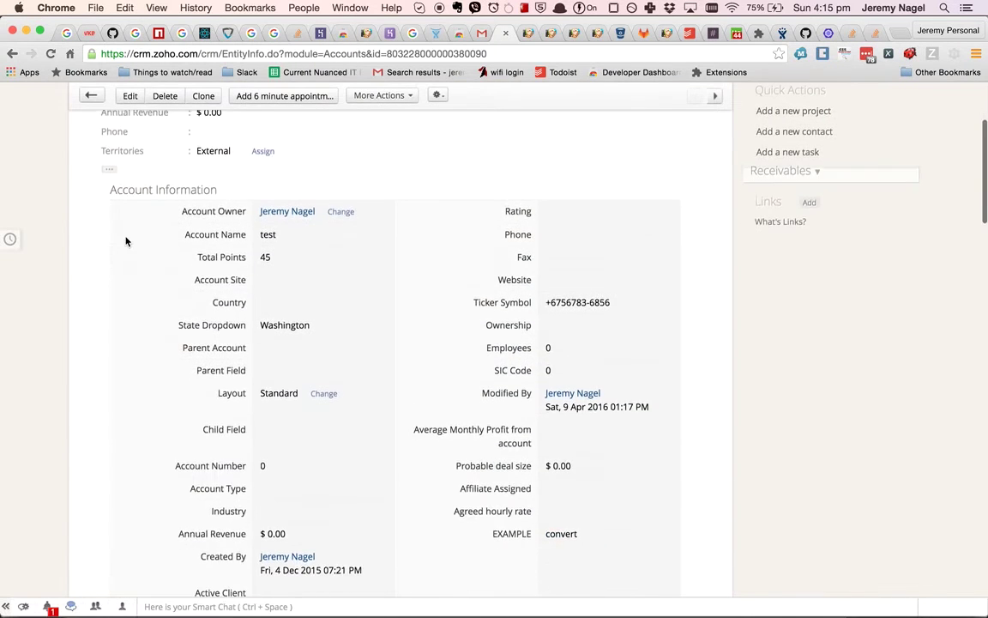
scroll(126, 241, down, 15)
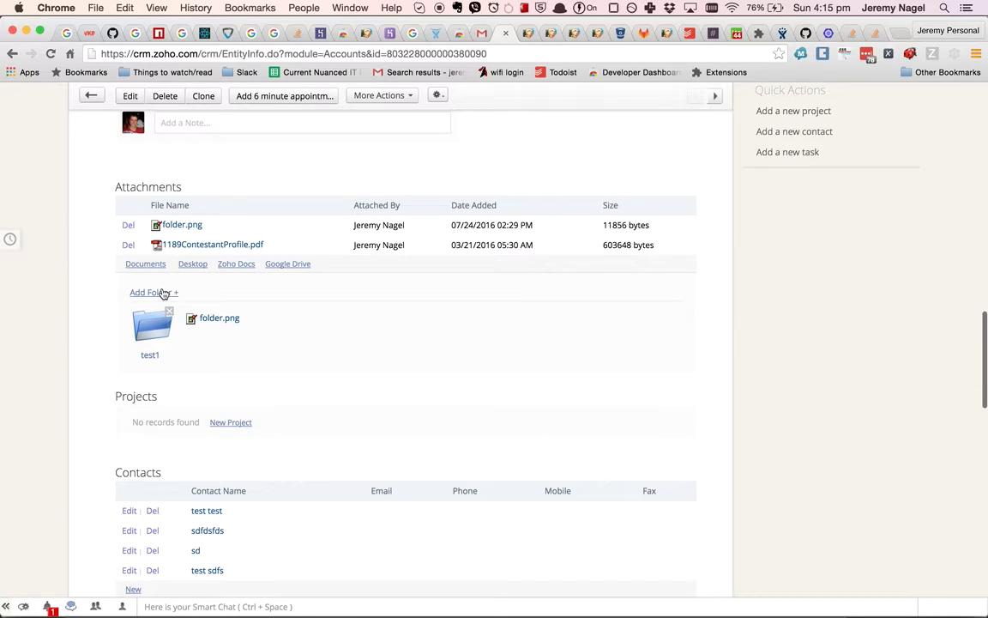
Create a 'legal agreements' attachment folder and drag folder.png into it.
click(161, 293)
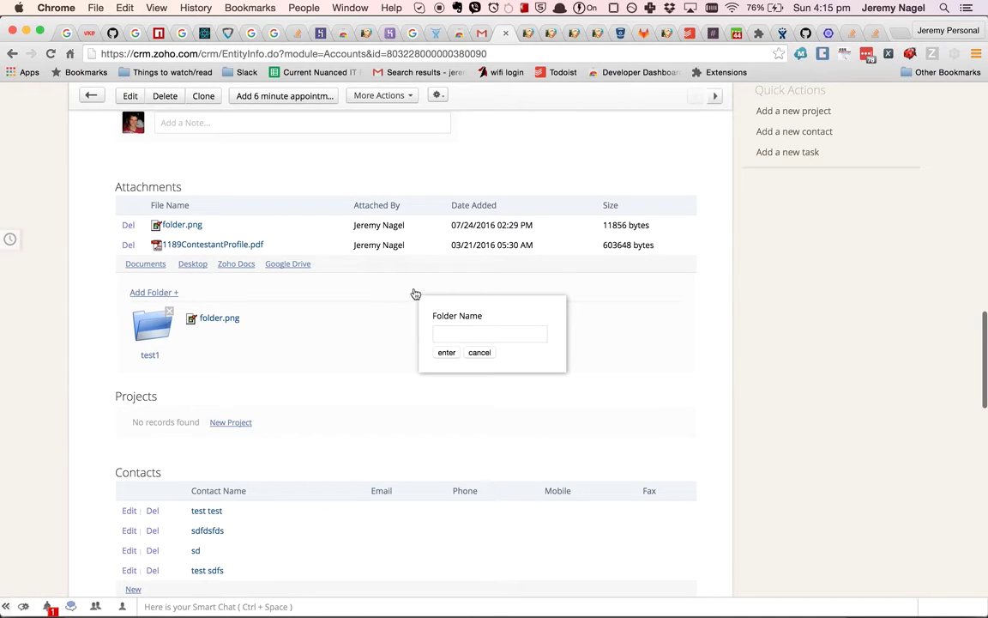
click(462, 331)
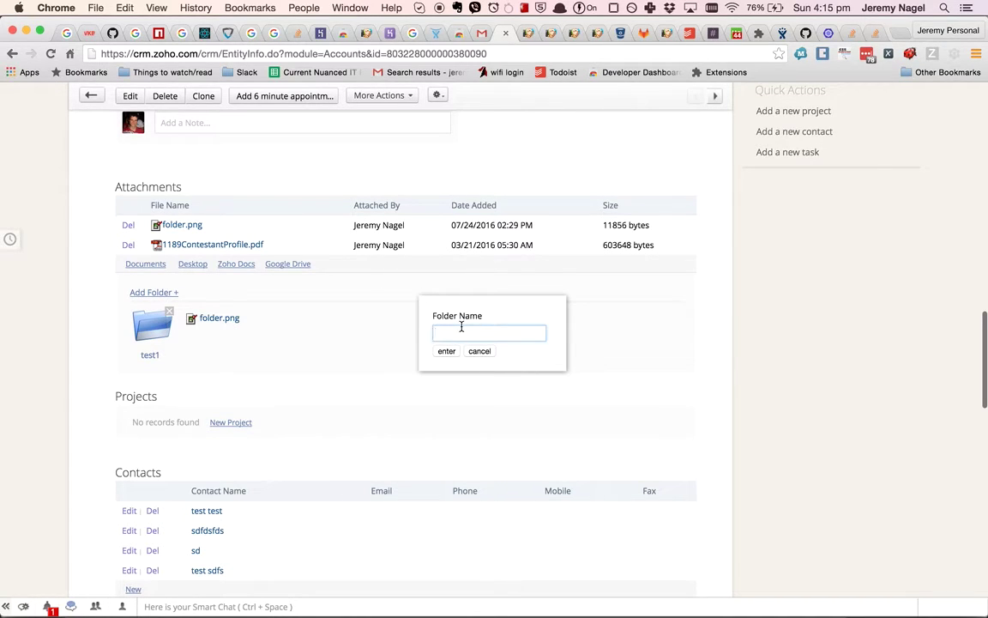
text(e)
key(BackSpace)
text(legal agreements)
click(448, 350)
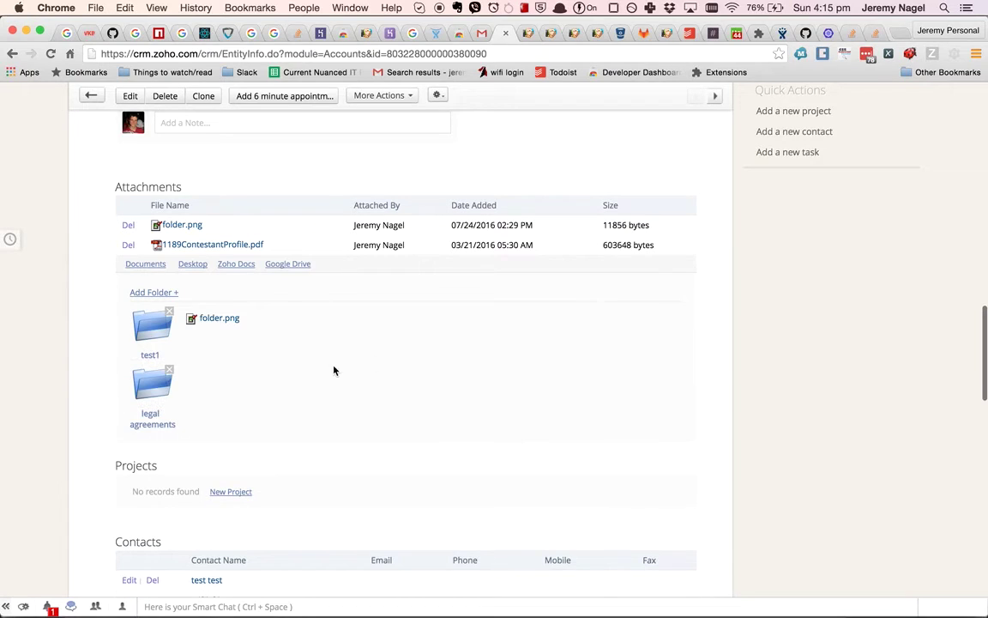
drag(210, 320, 170, 395)
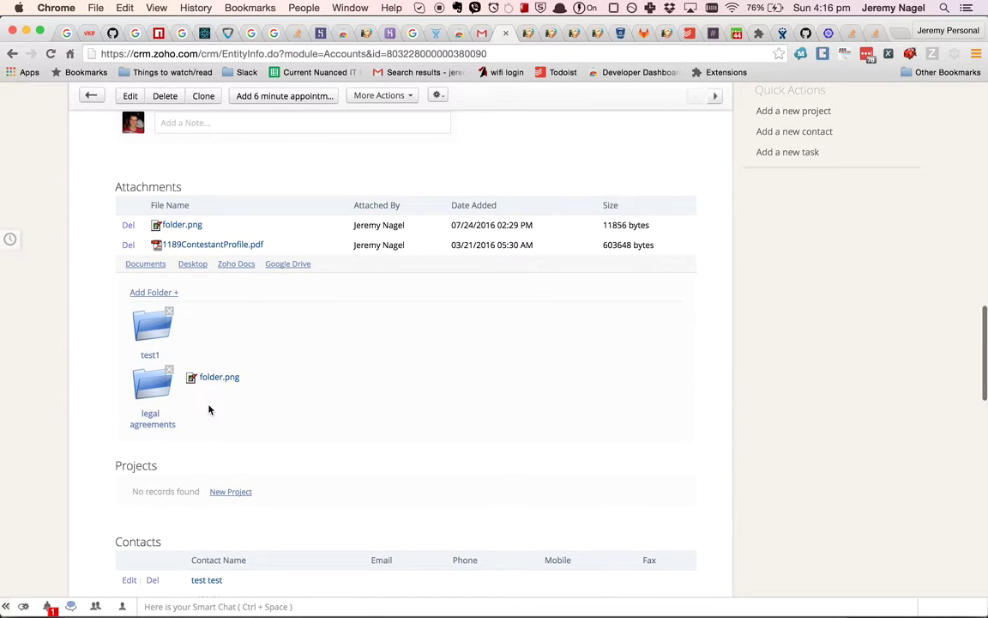
Reopen the first test account, check its attachment folders, and go back to the Accounts list.
scroll(208, 410, up, 15)
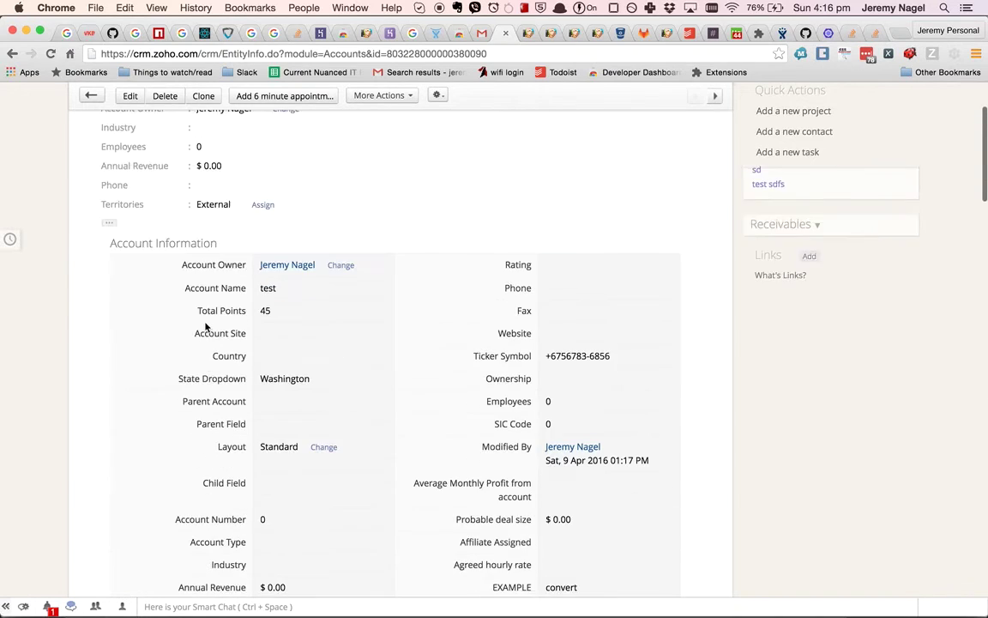
scroll(206, 326, up, 3)
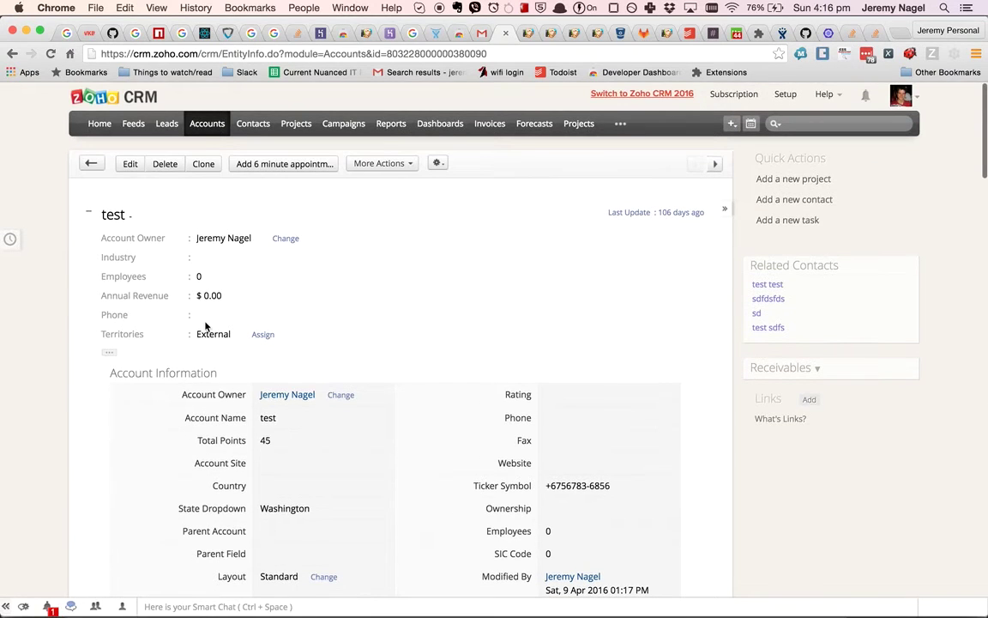
click(204, 128)
click(129, 238)
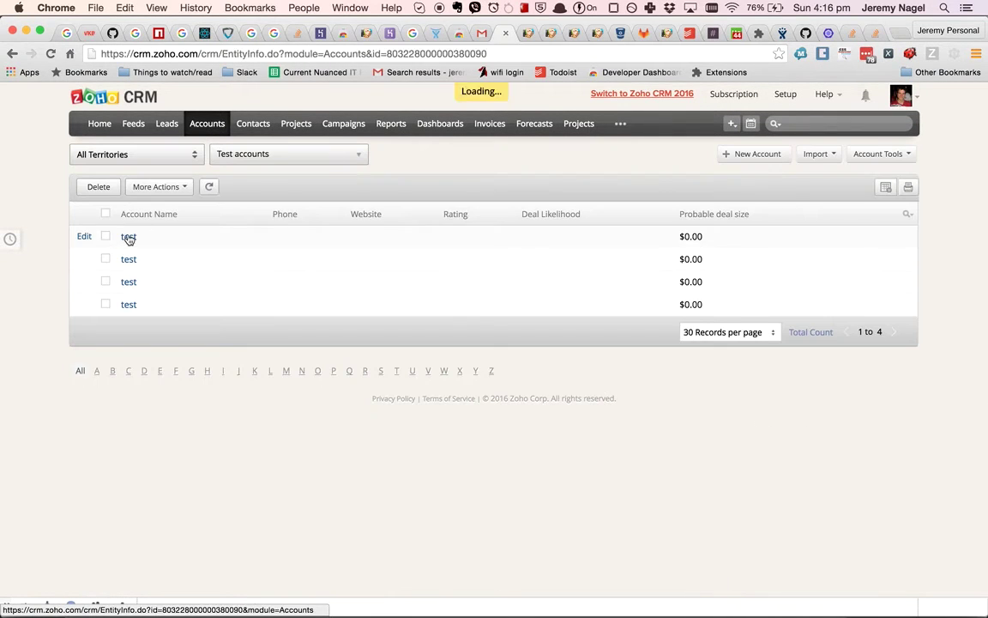
scroll(129, 238, down, 15)
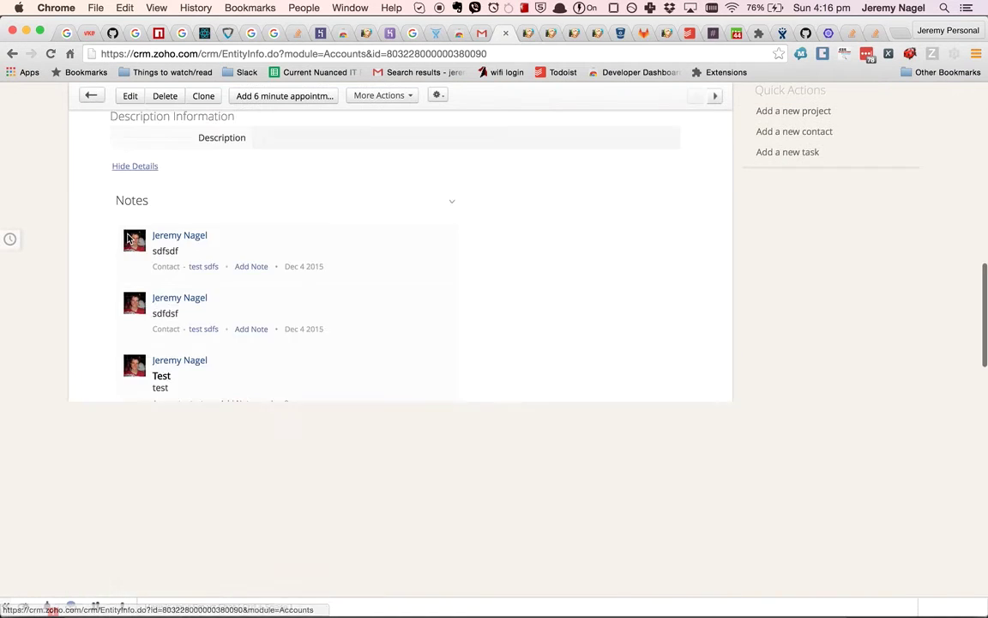
scroll(129, 238, down, 1)
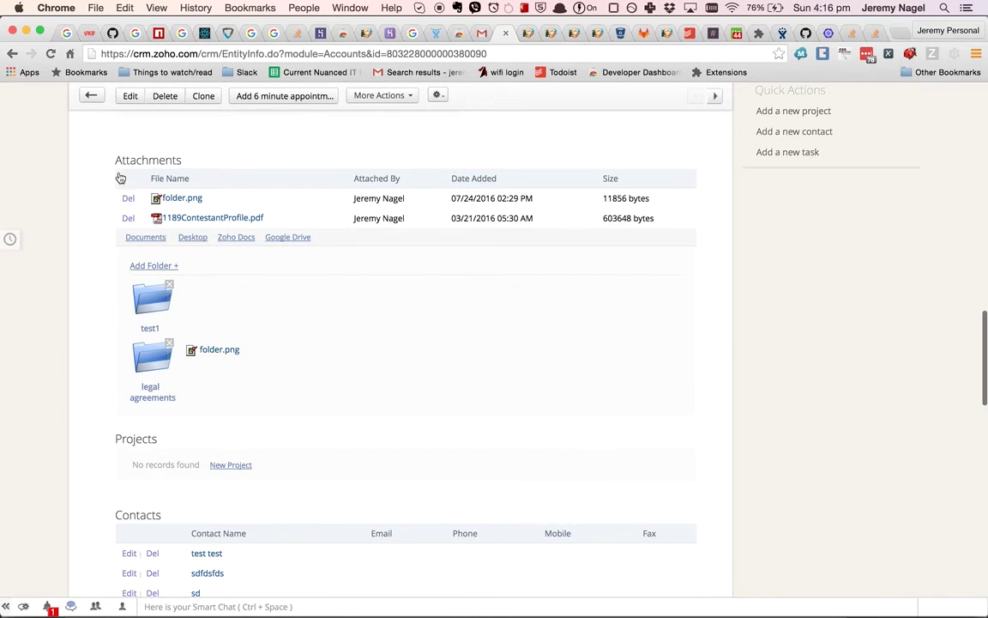
scroll(148, 152, up, 16)
click(216, 128)
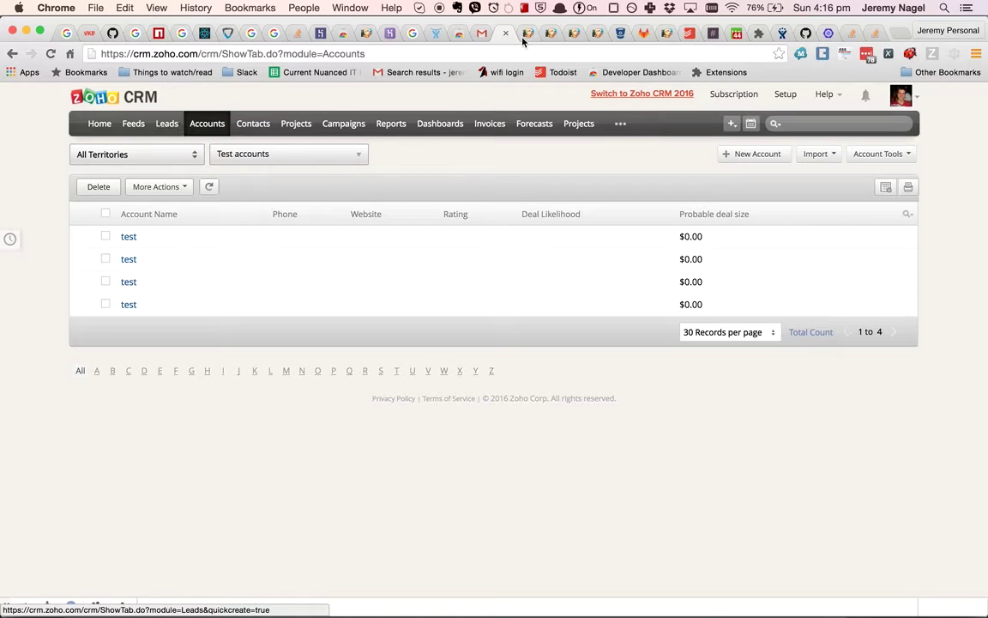
Show the Quora Digest email with its -17 sentiment score and Quora lead sidebar.
click(478, 35)
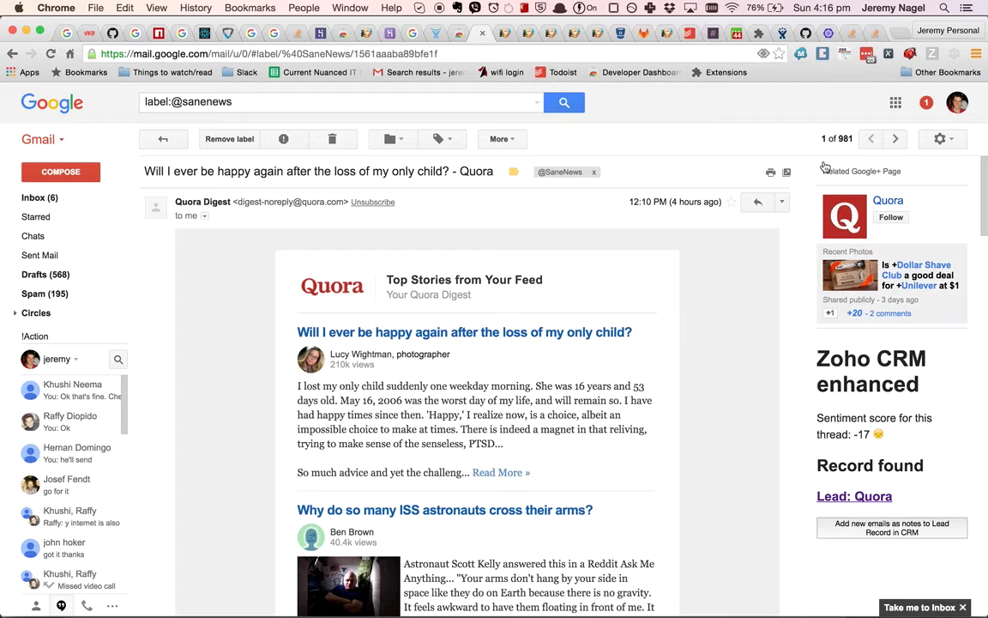
Inspect the CRM authtoken value in the Zoho CRM enhanced extension's options.
click(759, 34)
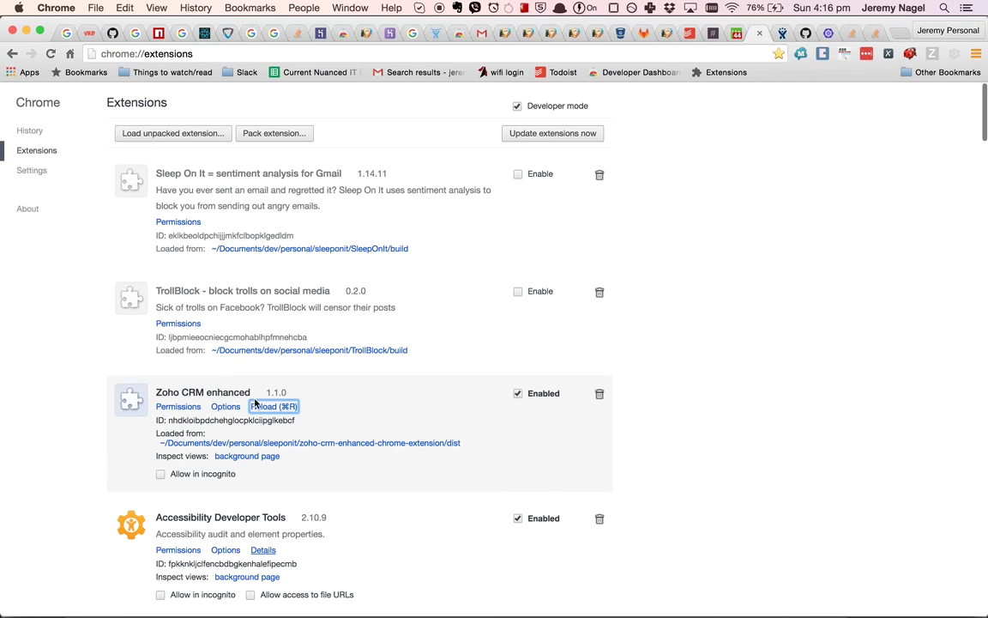
click(226, 406)
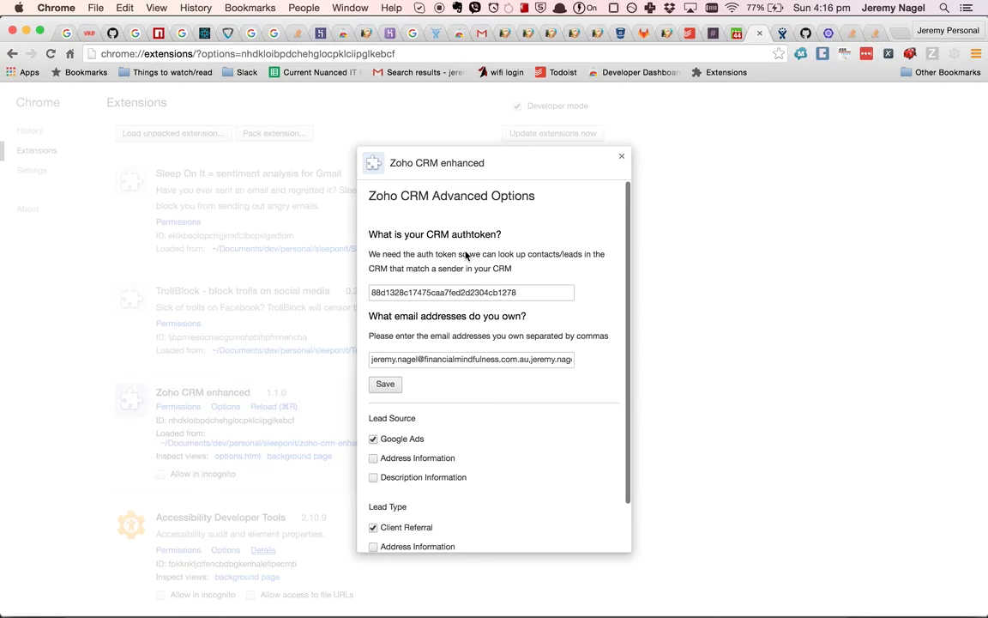
double_click(445, 292)
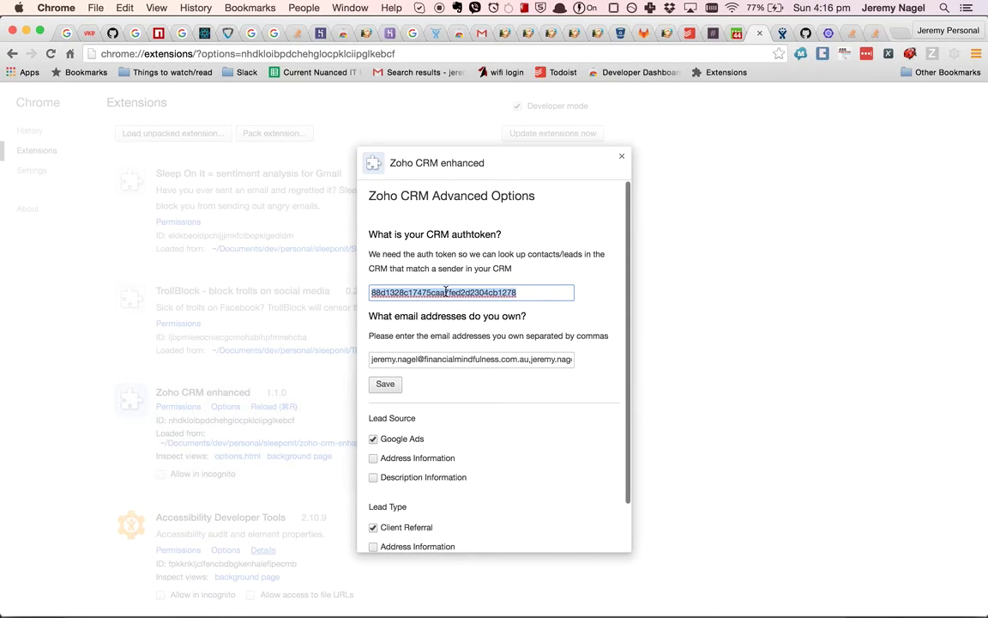
click(458, 213)
click(441, 31)
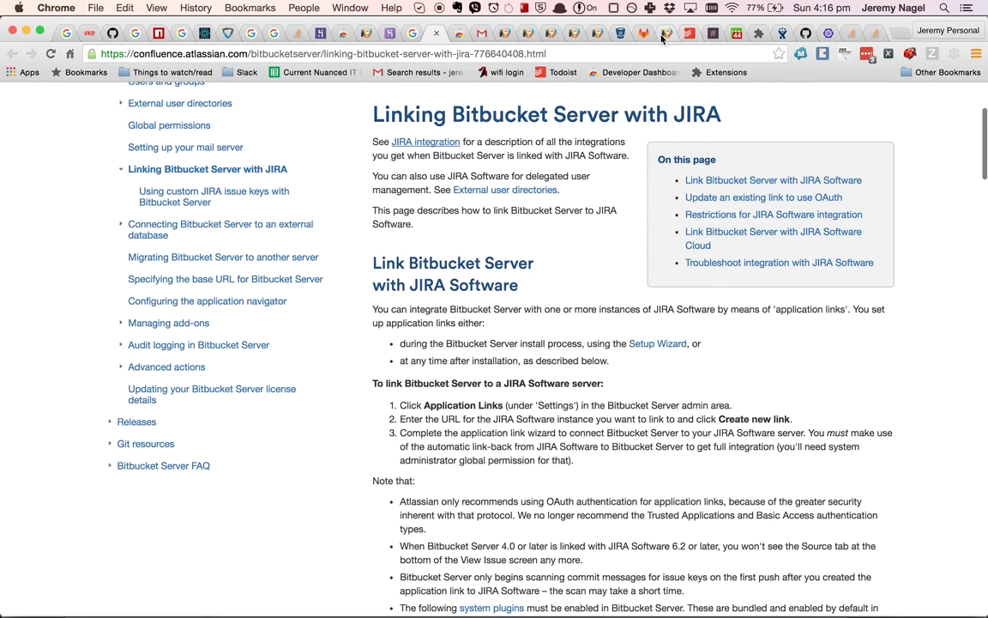
Load accounts.zoho.com in a new browser tab.
key(super+t)
text(accounts.zoho.com/u/h#home)
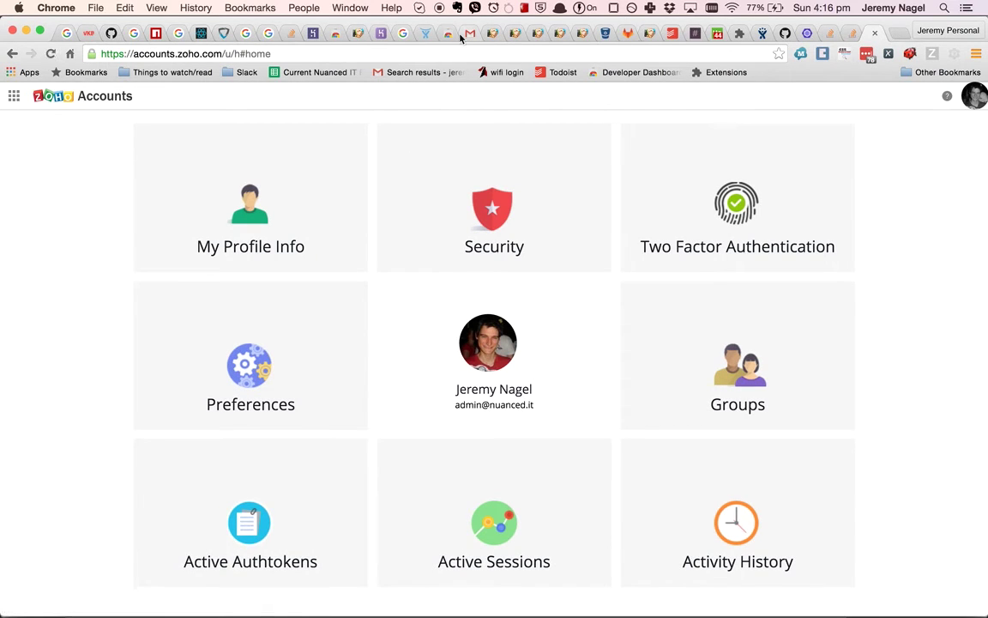
Review the React tweeted email note on the Potentials record, then return to the Quora Digest email.
click(493, 32)
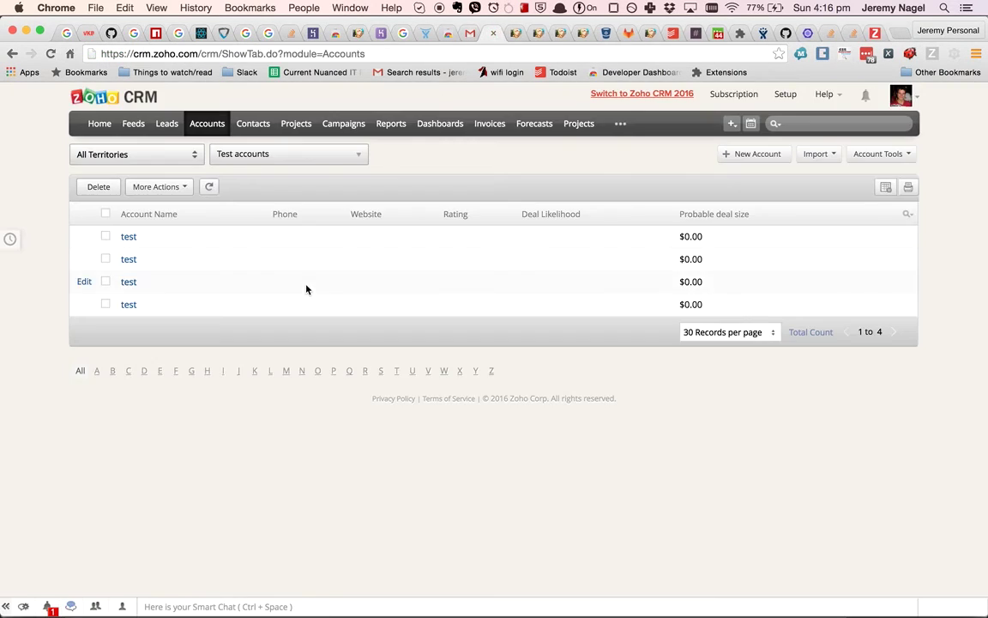
click(506, 33)
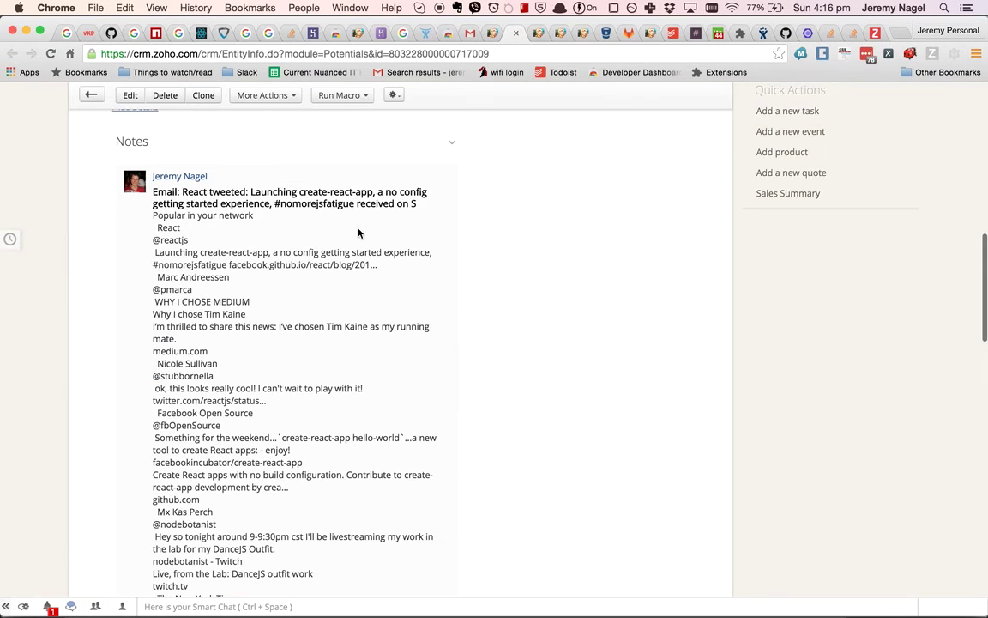
scroll(359, 232, up, 5)
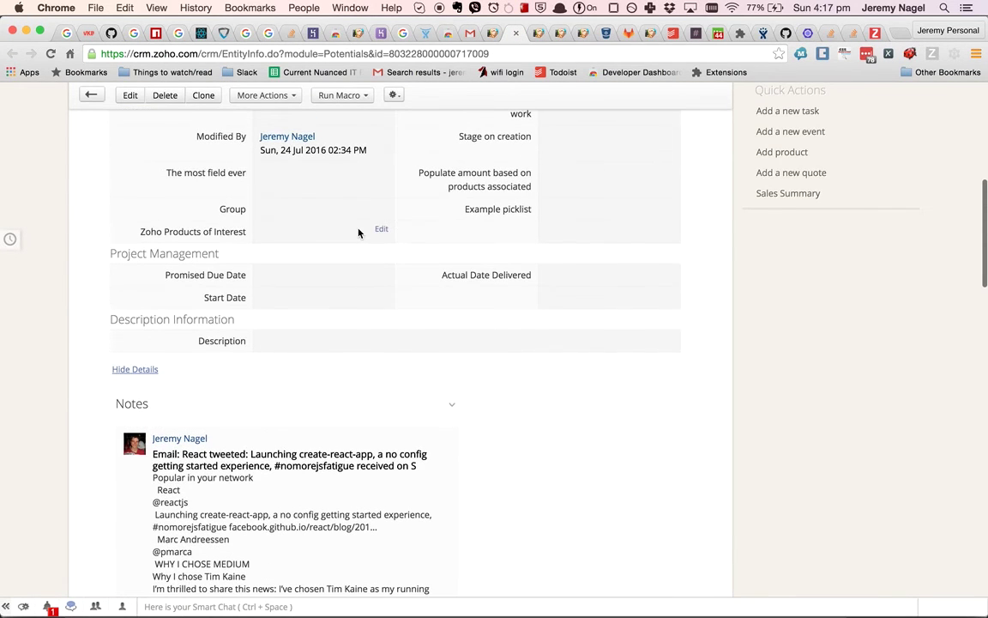
click(467, 33)
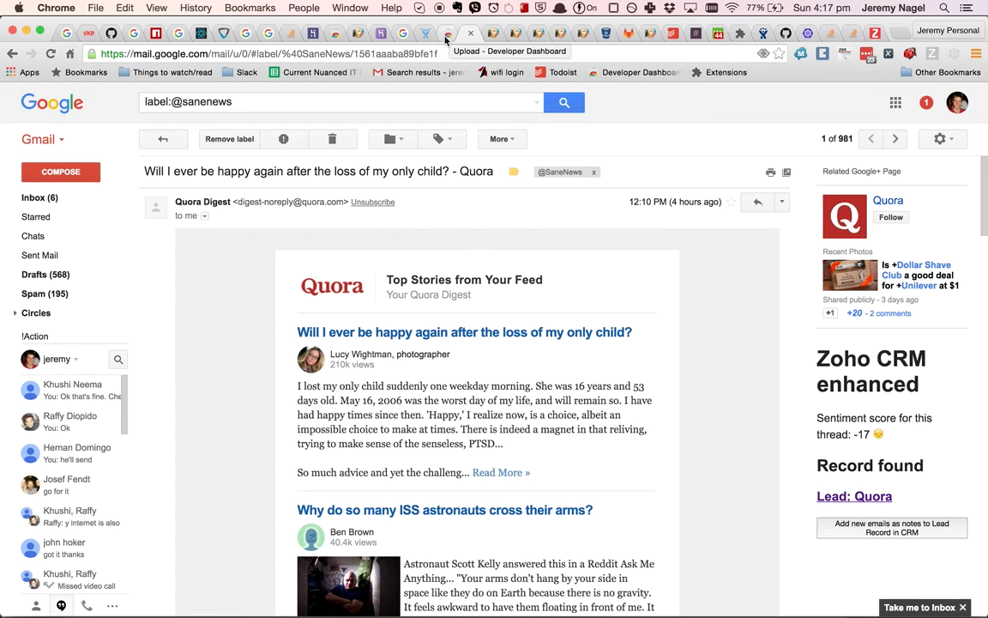
Load the empath.email website in a new tab.
key(super+t)
text(rm)
key(BackSpace)
key(BackSpace)
text(empath.email)
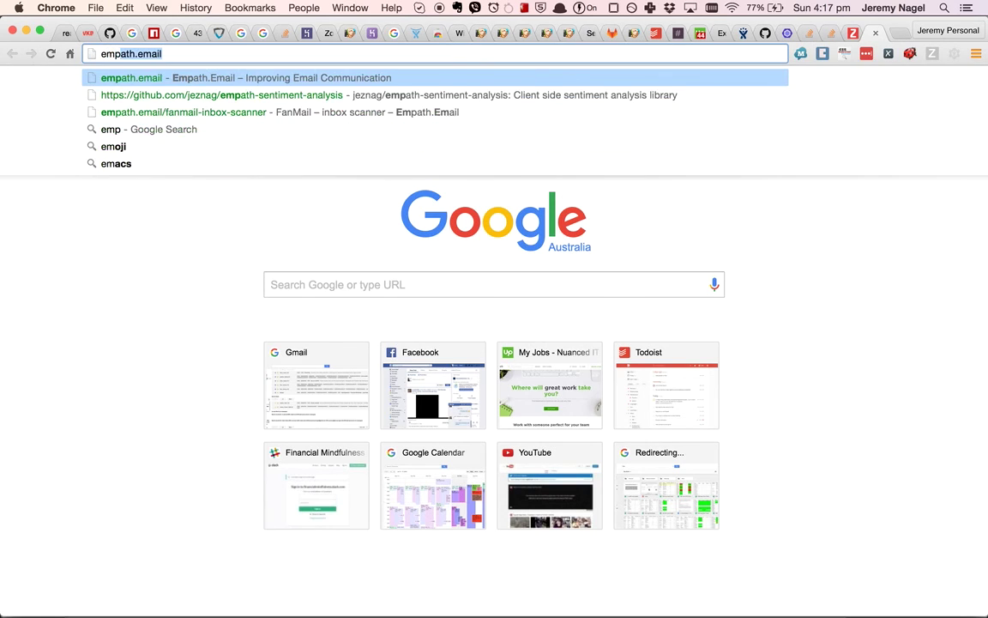
key(Return)
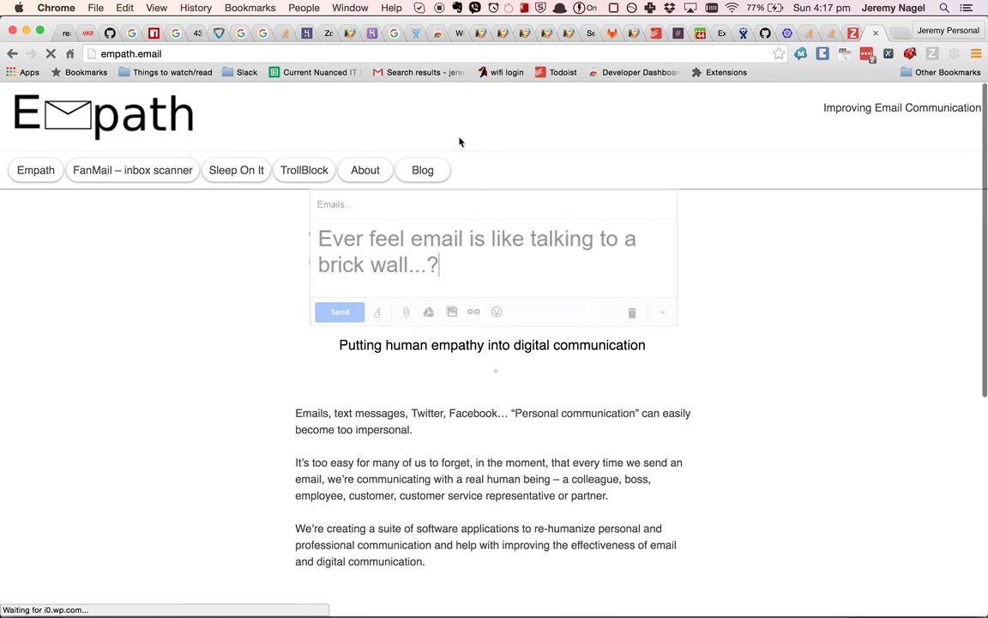
Go to the About page's team section and select the contact e-mail address.
click(372, 176)
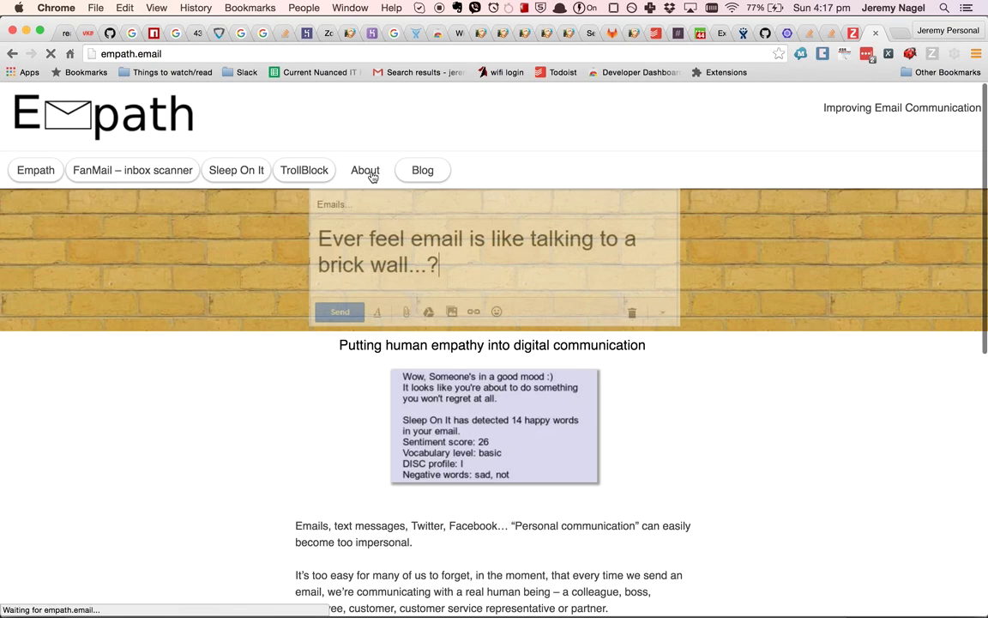
scroll(294, 388, down, 5)
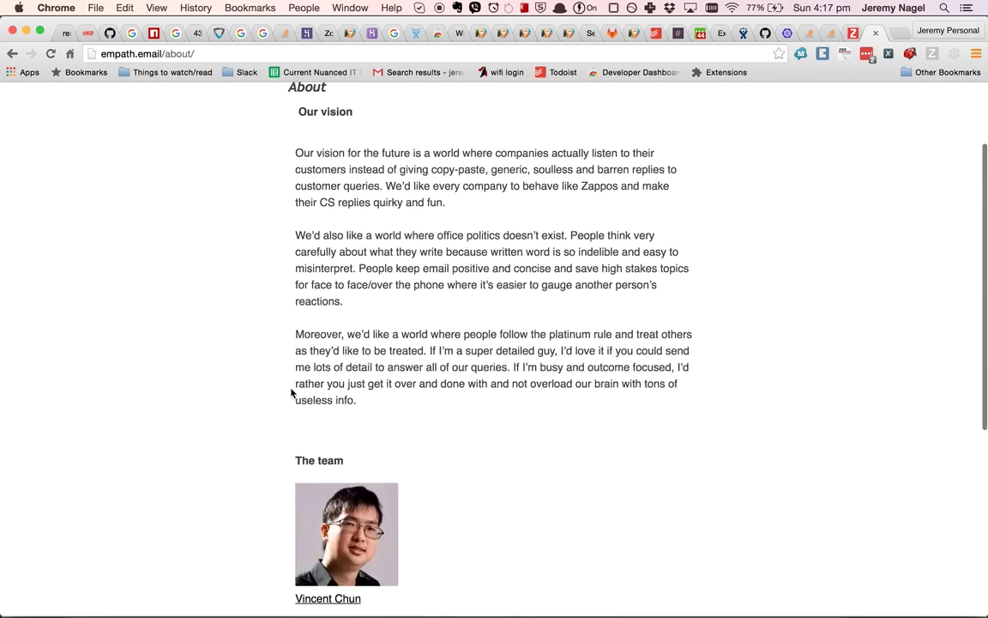
scroll(290, 392, down, 5)
double_click(399, 567)
double_click(470, 567)
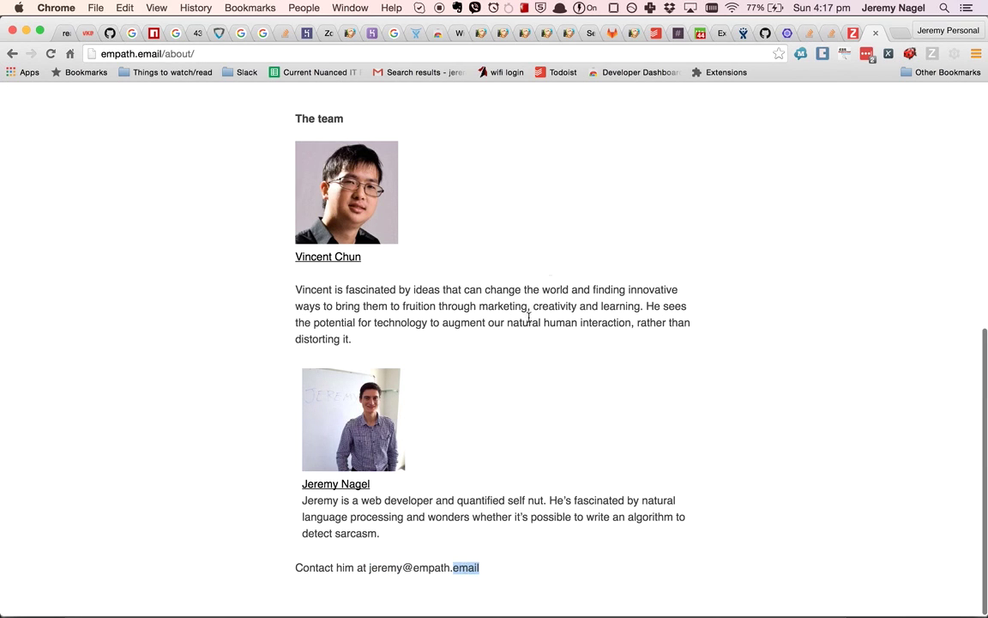